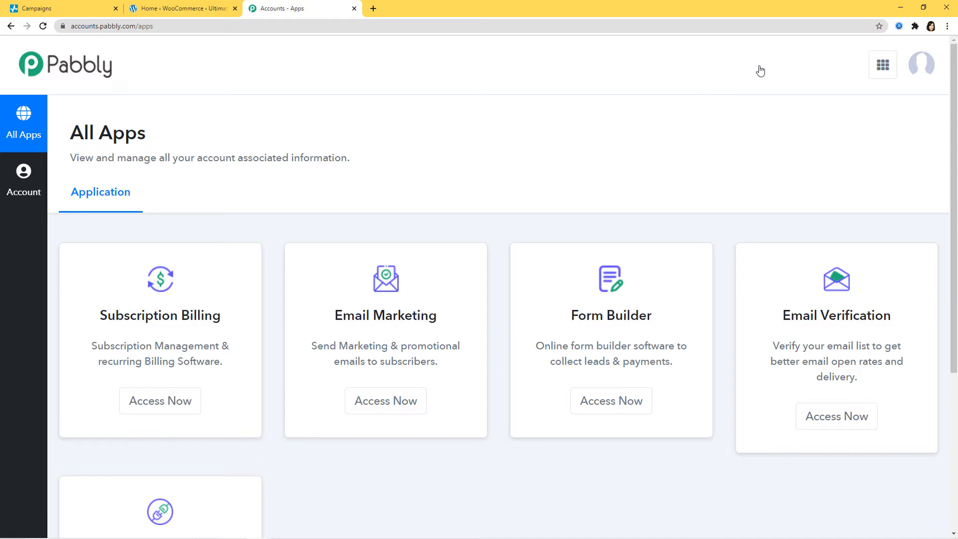
Step: From the Connect dashboard, create a workflow named 'WooCommerce to SendPulse'
{"action": "scroll", "coordinate": [756, 83], "scroll_direction": "down", "scroll_amount": 5}
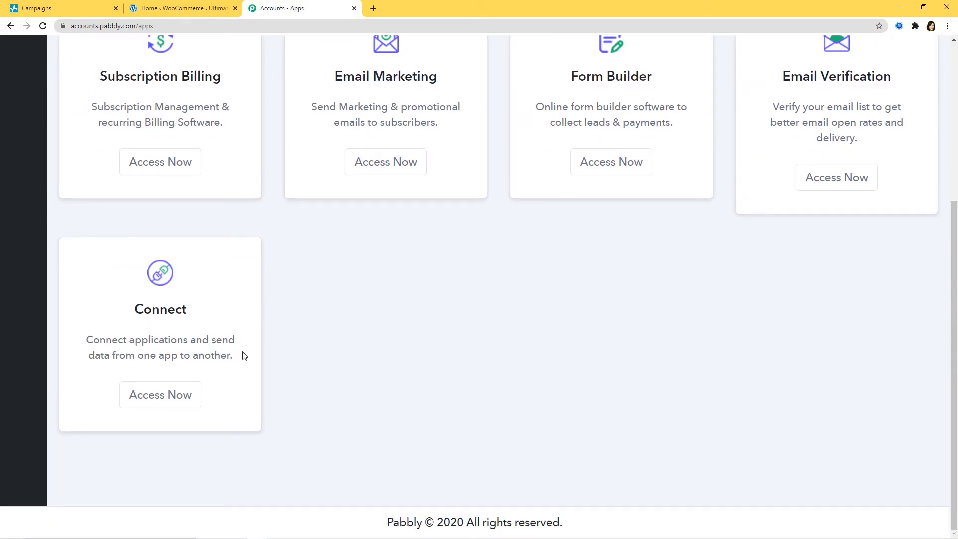
{"action": "left_click", "coordinate": [161, 395]}
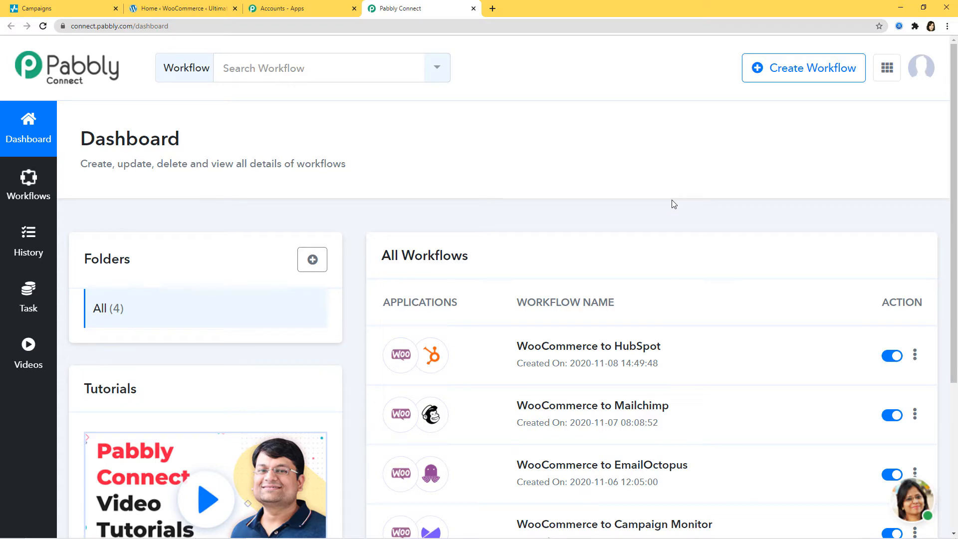
{"action": "left_click", "coordinate": [804, 74]}
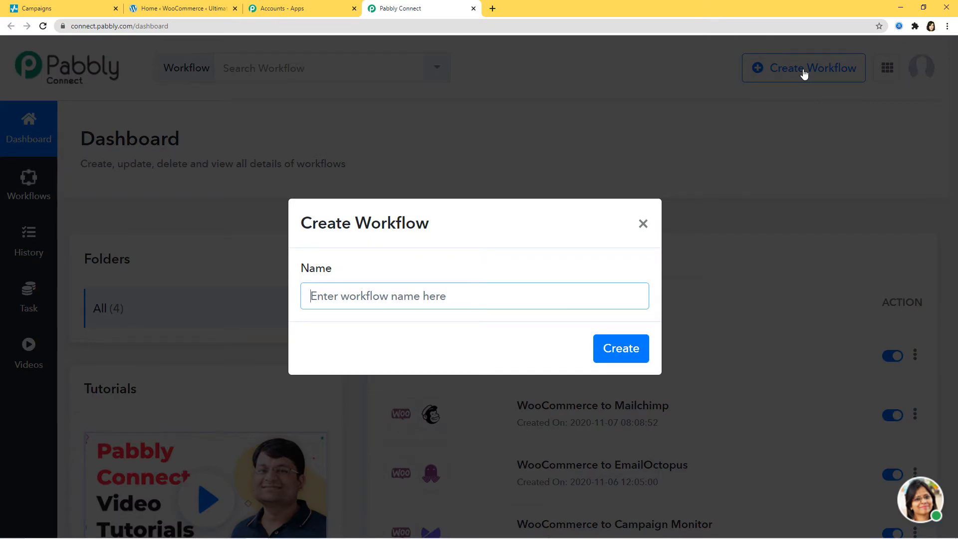
{"action": "type", "text": "Woo"}
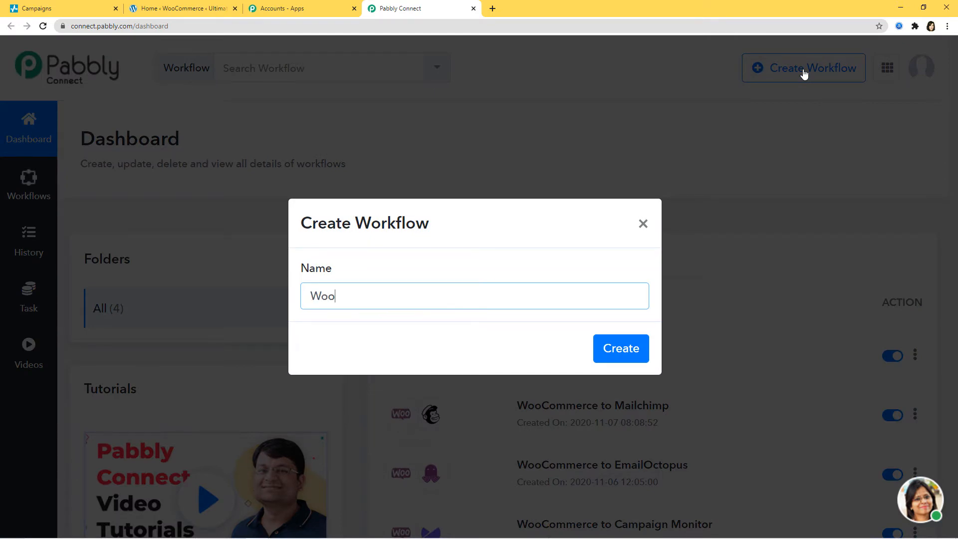
{"action": "type", "text": "Commerce to Se"}
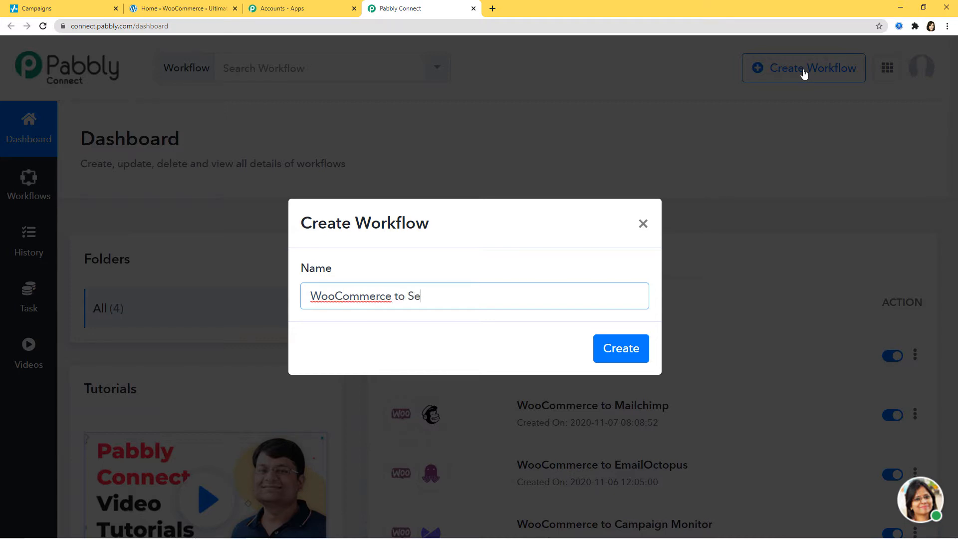
{"action": "type", "text": "ndPulse"}
{"action": "left_click", "coordinate": [610, 363]}
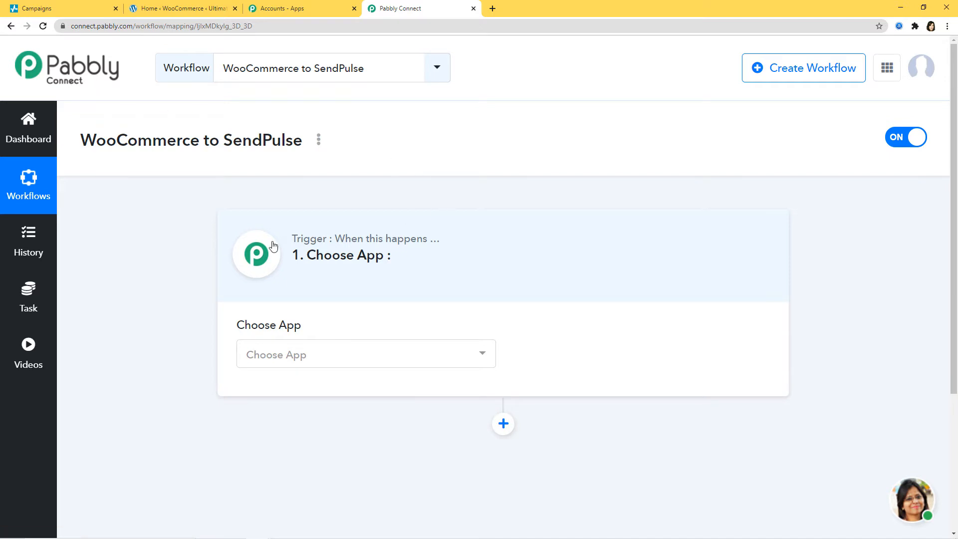
Step: Pick WooCommerce as the trigger app via a 'woo' search and list its trigger events
{"action": "left_click", "coordinate": [372, 363]}
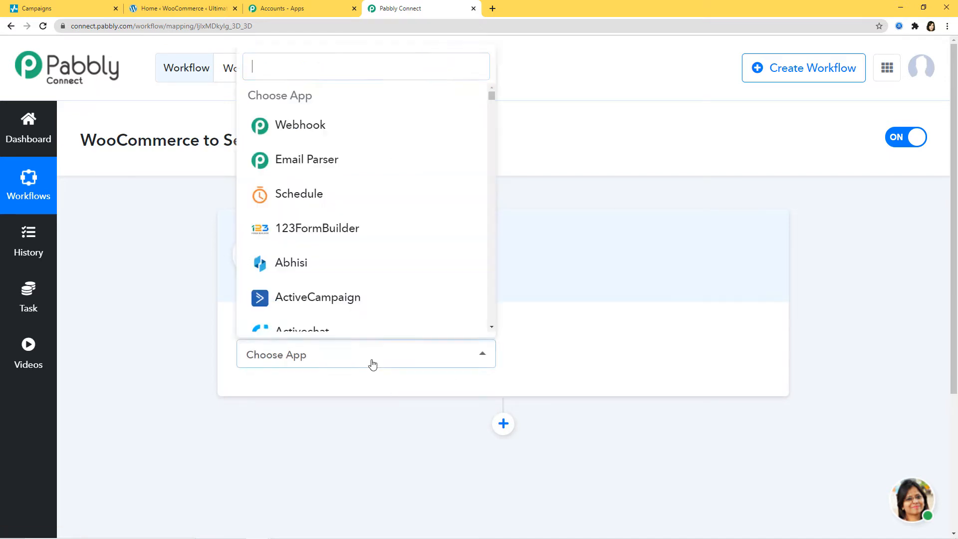
{"action": "type", "text": "woo"}
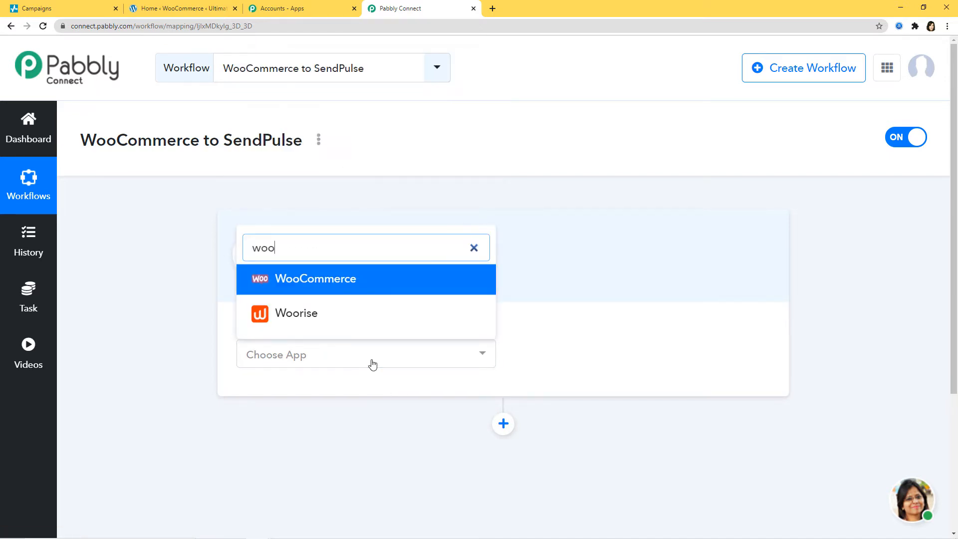
{"action": "left_click", "coordinate": [355, 283]}
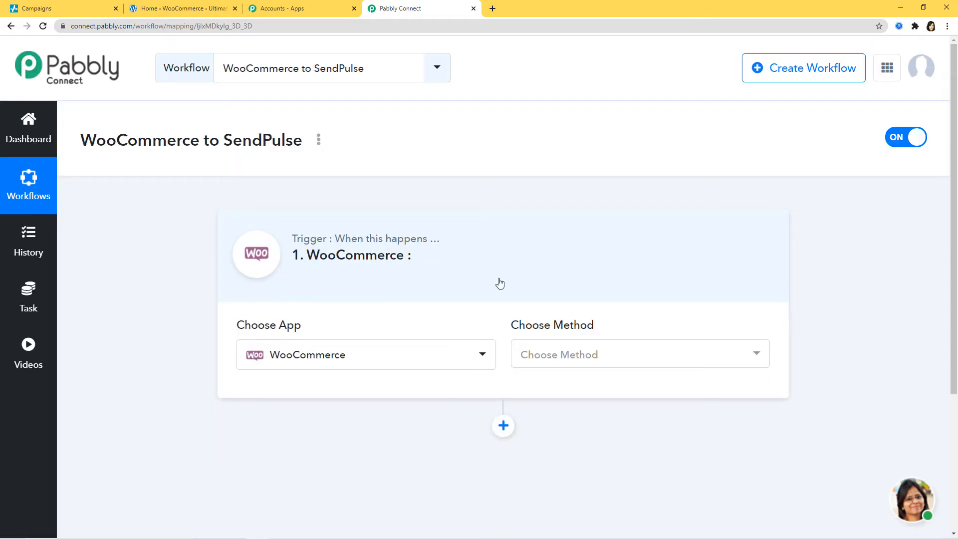
{"action": "left_click", "coordinate": [610, 353]}
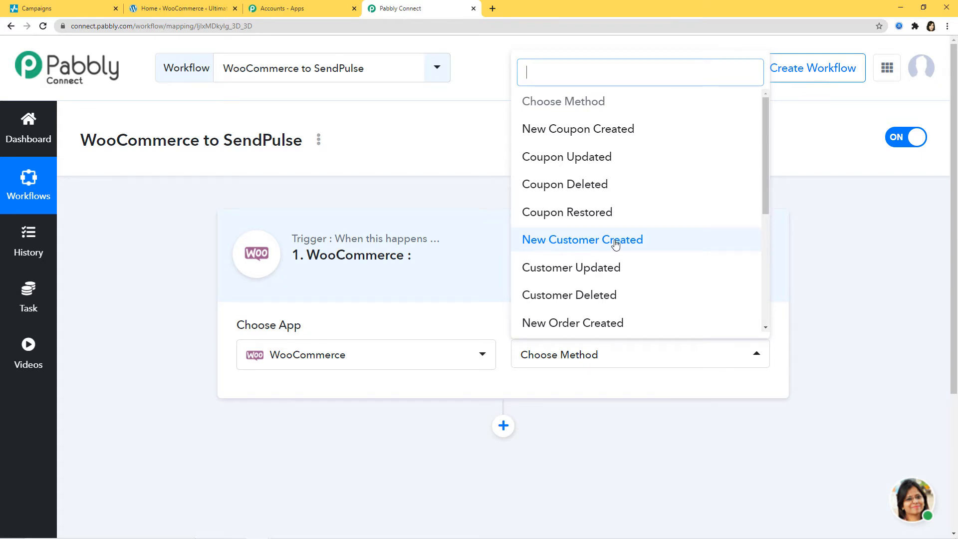
Step: Select New Customer Created as the trigger event and review the webhook setup instructions
{"action": "left_click", "coordinate": [590, 241]}
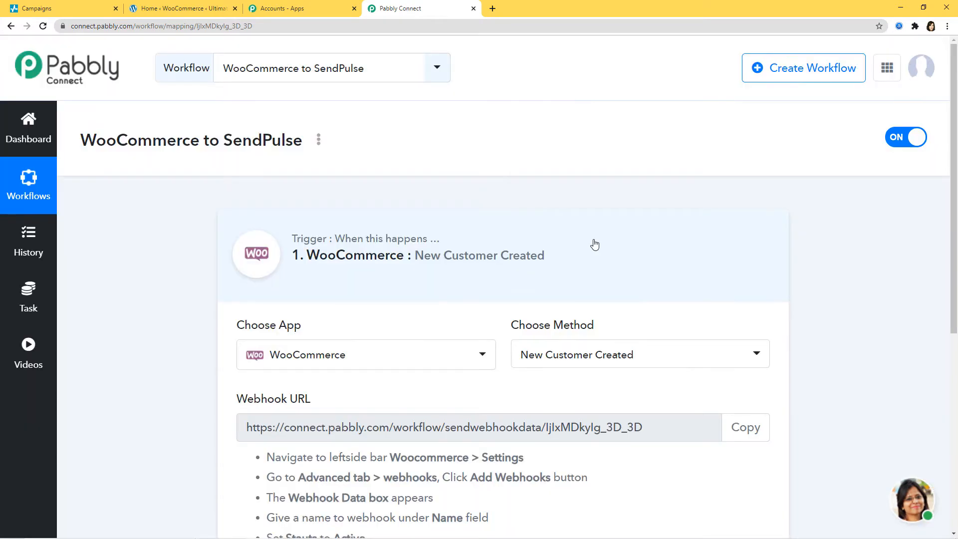
{"action": "scroll", "coordinate": [595, 244], "scroll_direction": "down", "scroll_amount": 4}
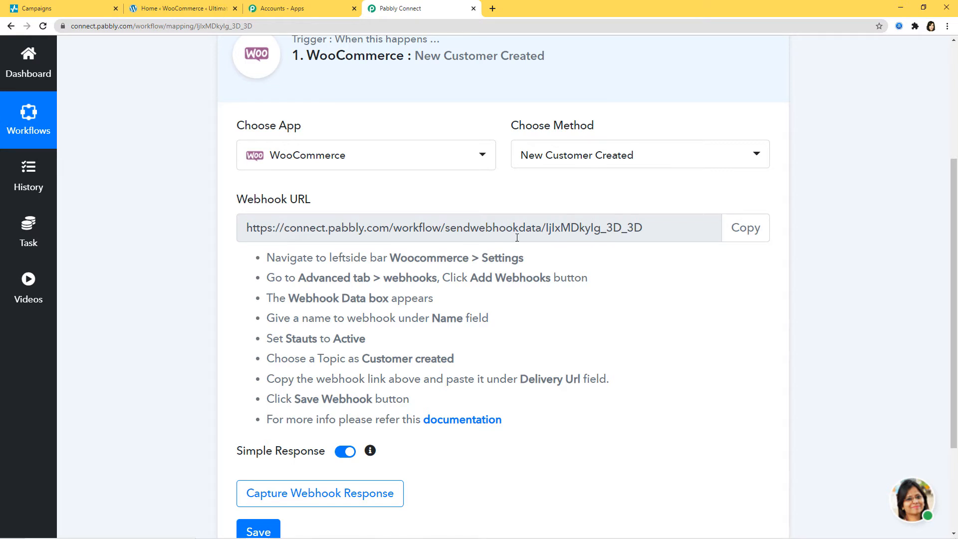
{"action": "scroll", "coordinate": [322, 138], "scroll_direction": "up", "scroll_amount": 2}
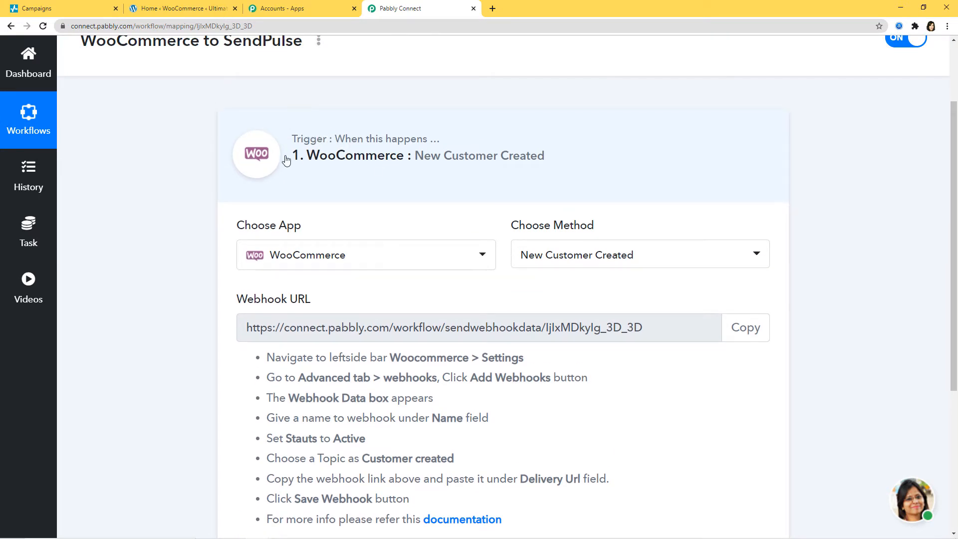
{"action": "scroll", "coordinate": [376, 291], "scroll_direction": "down", "scroll_amount": 1}
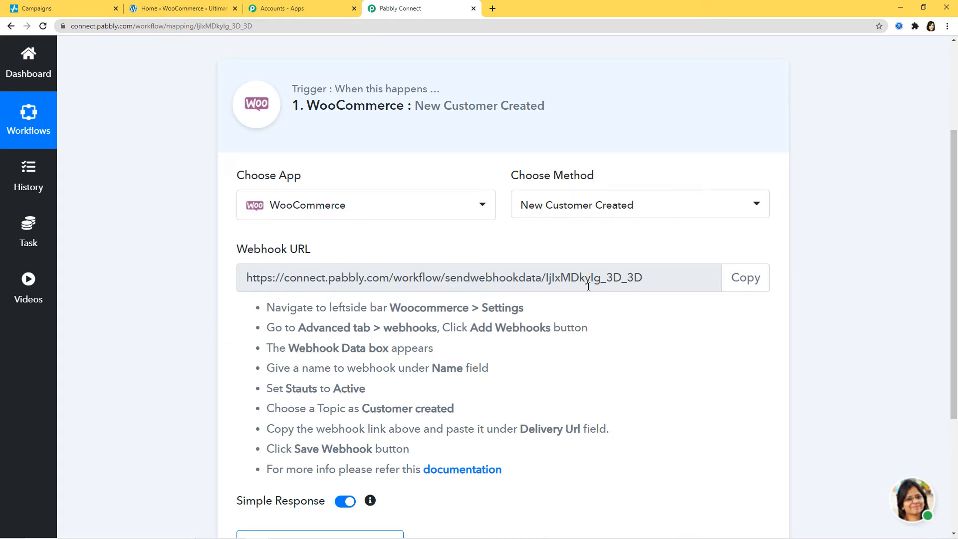
Step: Copy the Pabbly webhook URL and go to WooCommerce Settings > Advanced > Webhooks
{"action": "left_click", "coordinate": [755, 281]}
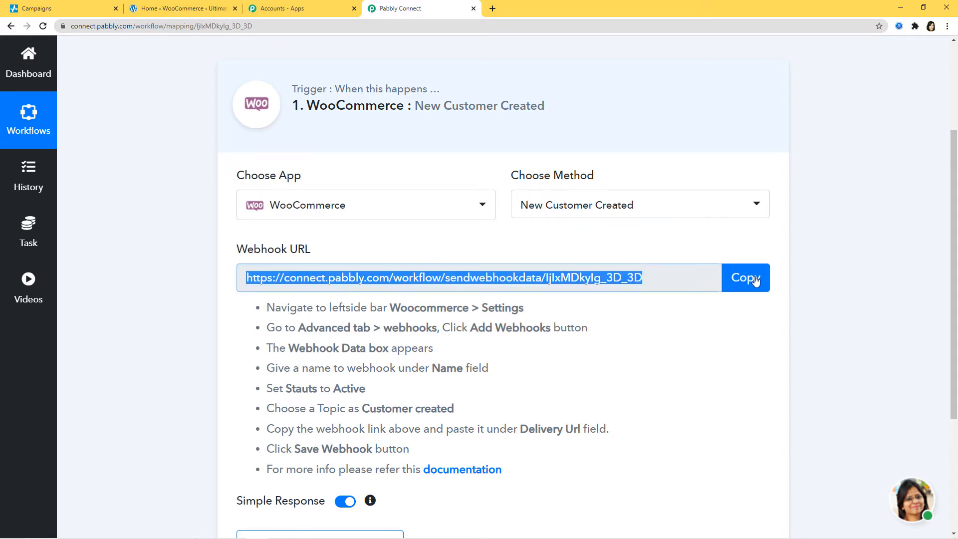
{"action": "left_click", "coordinate": [195, 11]}
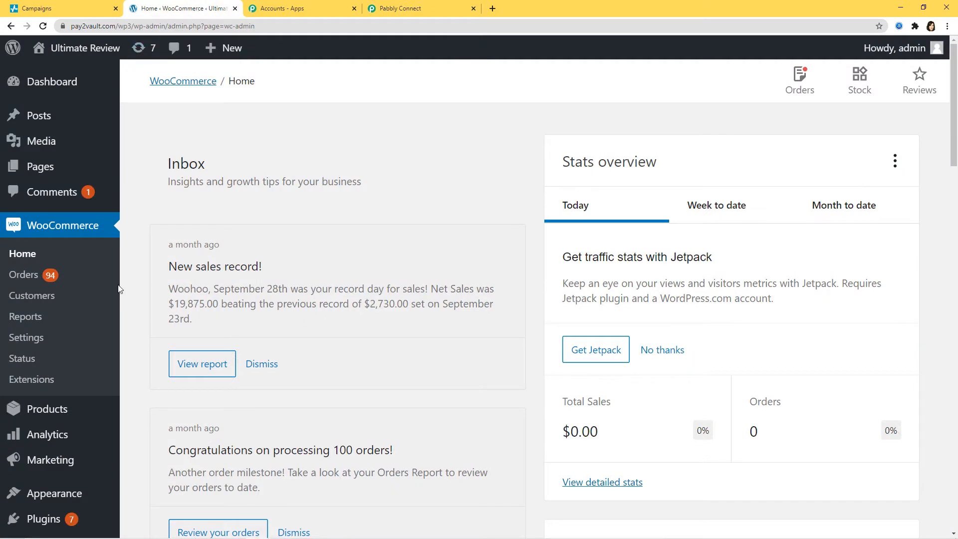
{"action": "left_click", "coordinate": [27, 338]}
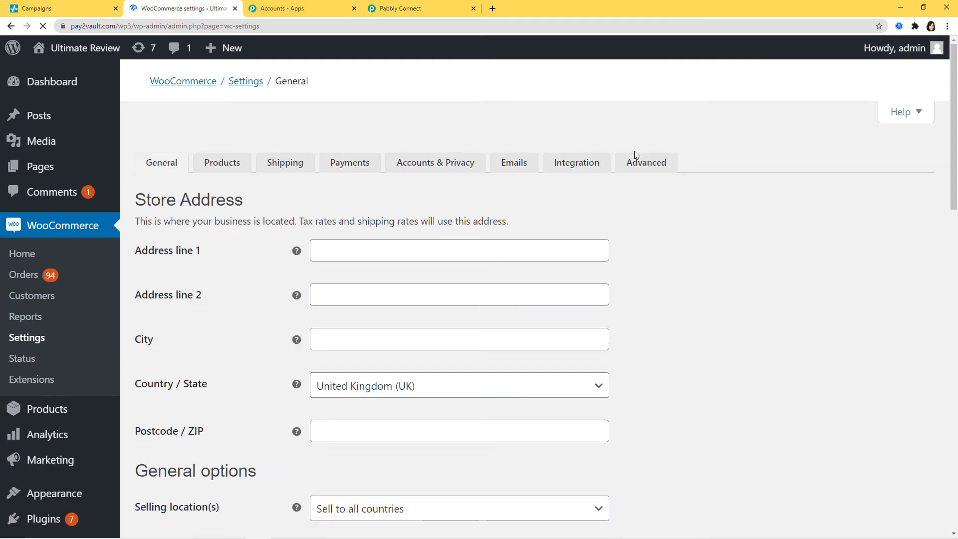
{"action": "left_click", "coordinate": [644, 146]}
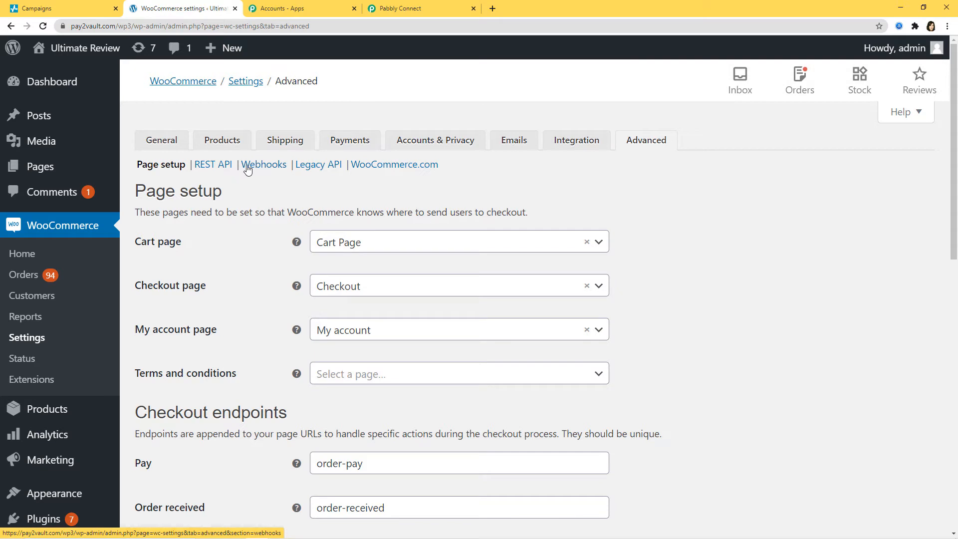
{"action": "left_click", "coordinate": [263, 165]}
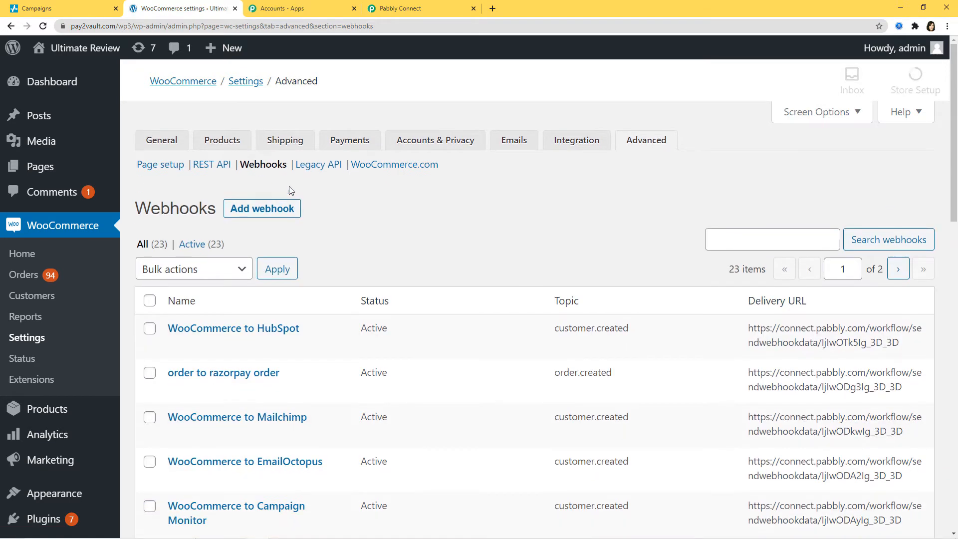
Step: Add a webhook named 'WooCommerce to SendPulse' with status Active and topic Customer created
{"action": "left_click", "coordinate": [275, 207]}
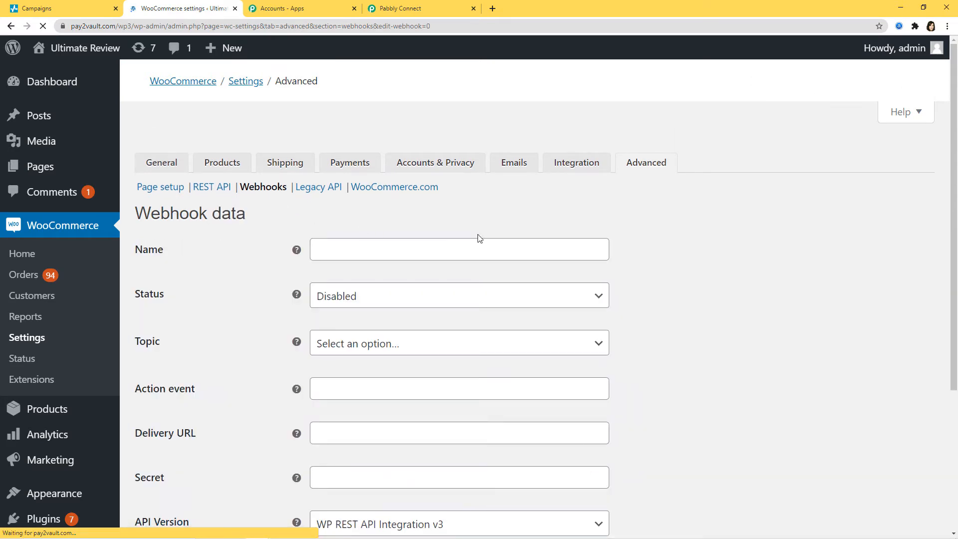
{"action": "scroll", "coordinate": [630, 238], "scroll_direction": "down", "scroll_amount": 1}
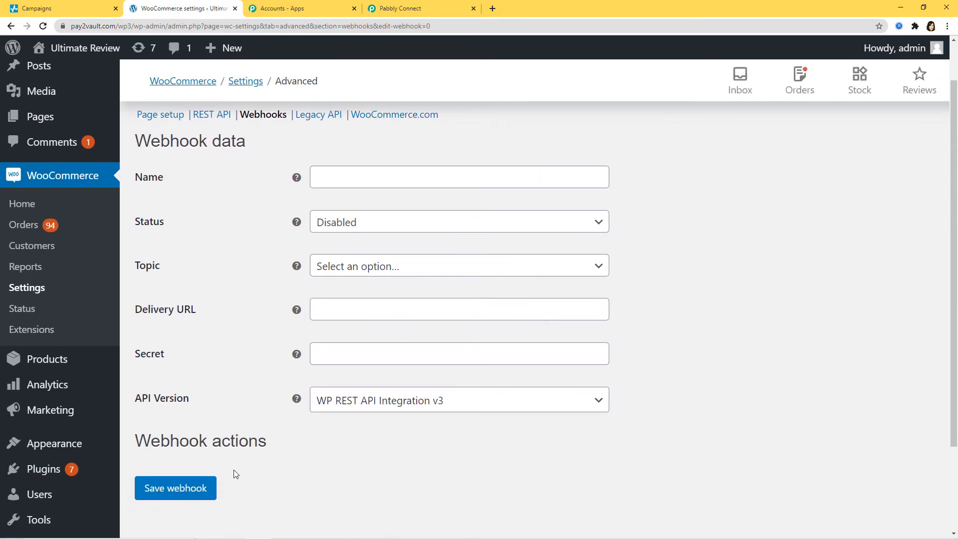
{"action": "left_click", "coordinate": [389, 175]}
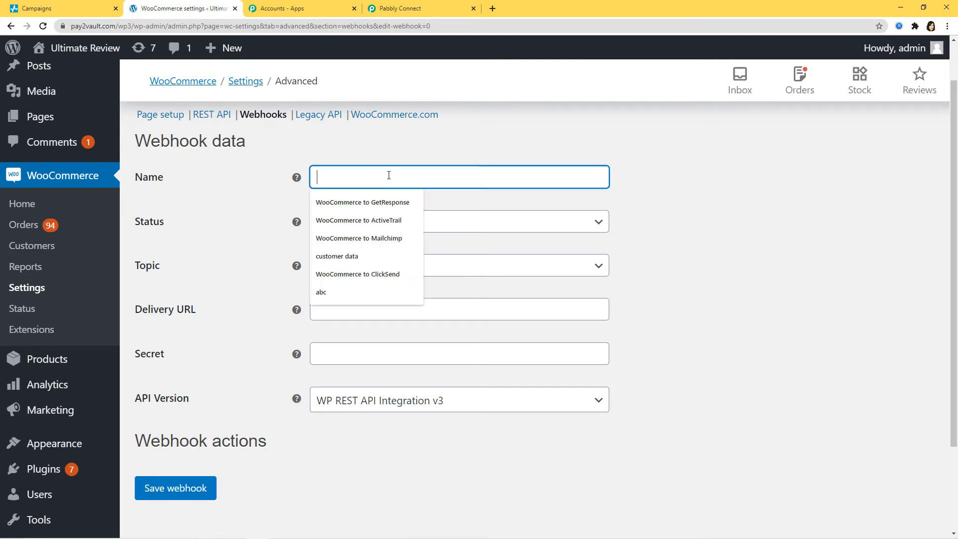
{"action": "type", "text": "W"}
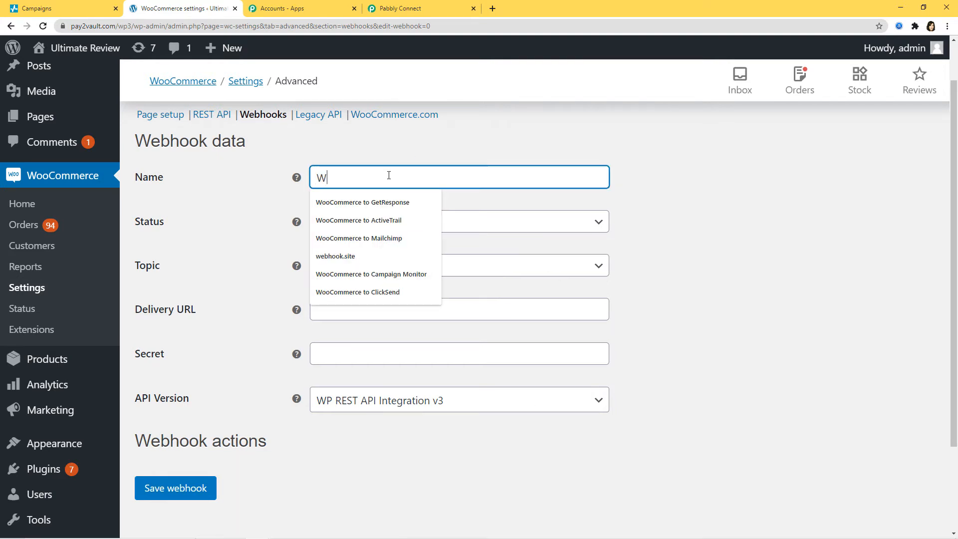
{"action": "type", "text": "ooCommerce to"}
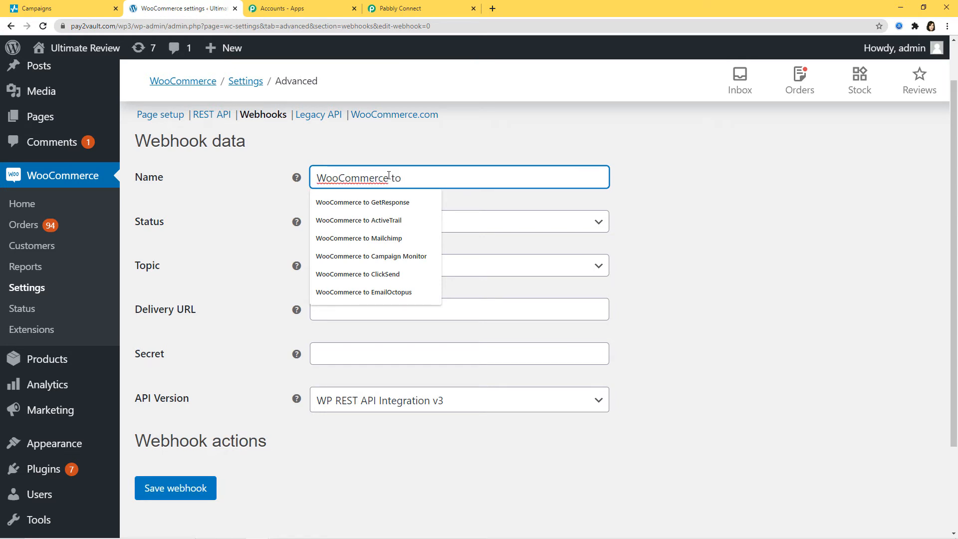
{"action": "type", "text": " SendPu"}
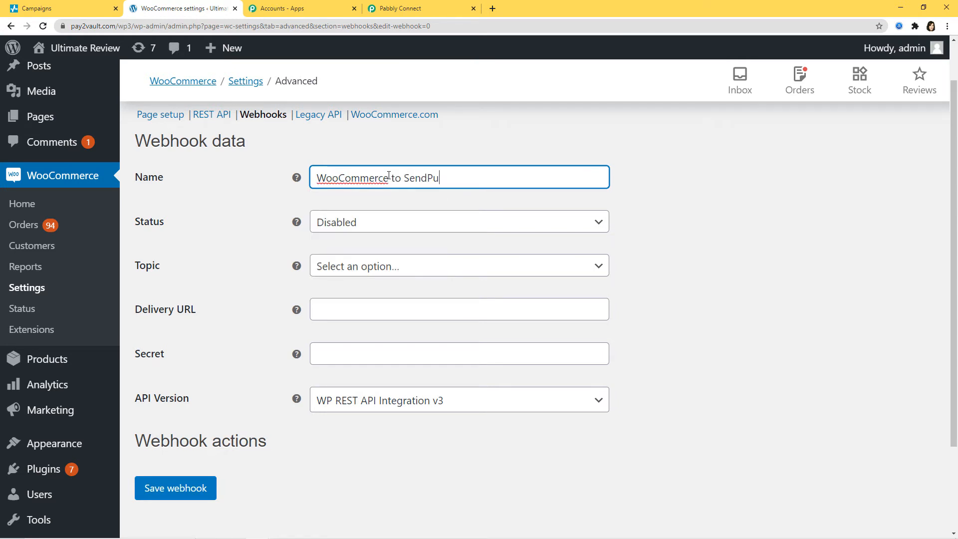
{"action": "type", "text": "lse"}
{"action": "left_click", "coordinate": [404, 232]}
{"action": "left_click", "coordinate": [363, 248]}
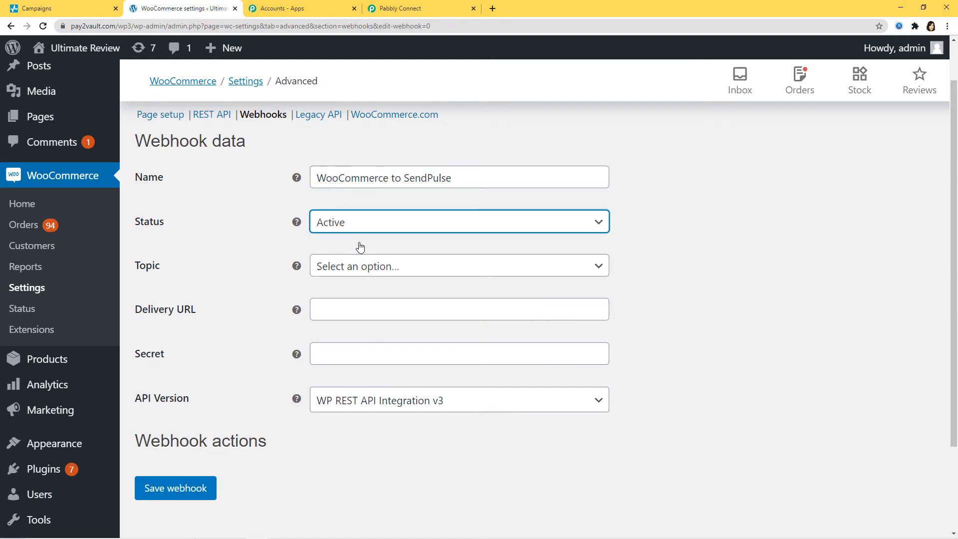
{"action": "left_click", "coordinate": [402, 268]}
{"action": "left_click", "coordinate": [385, 451]}
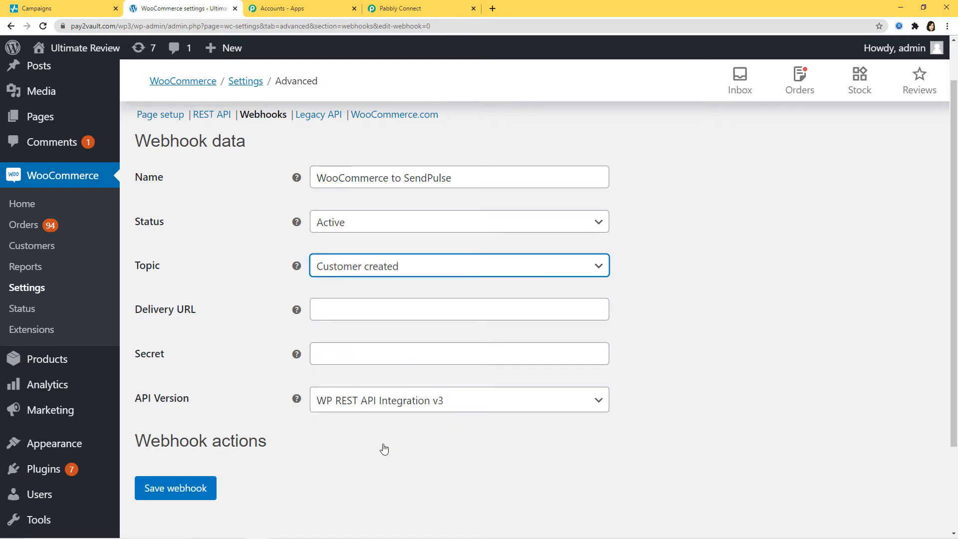
Step: Paste the Pabbly Connect URL as the delivery URL and save the webhook
{"action": "left_click", "coordinate": [322, 312]}
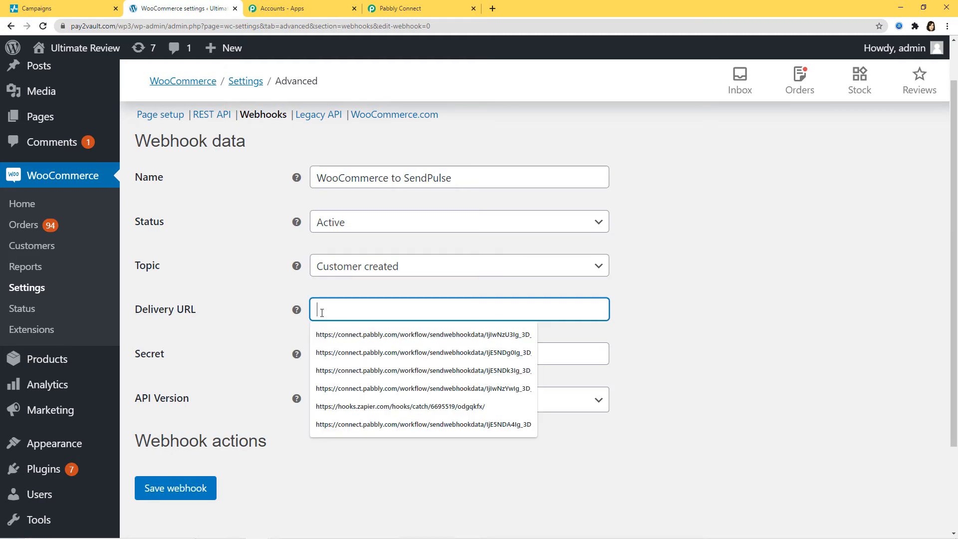
{"action": "key", "text": "ctrl+v"}
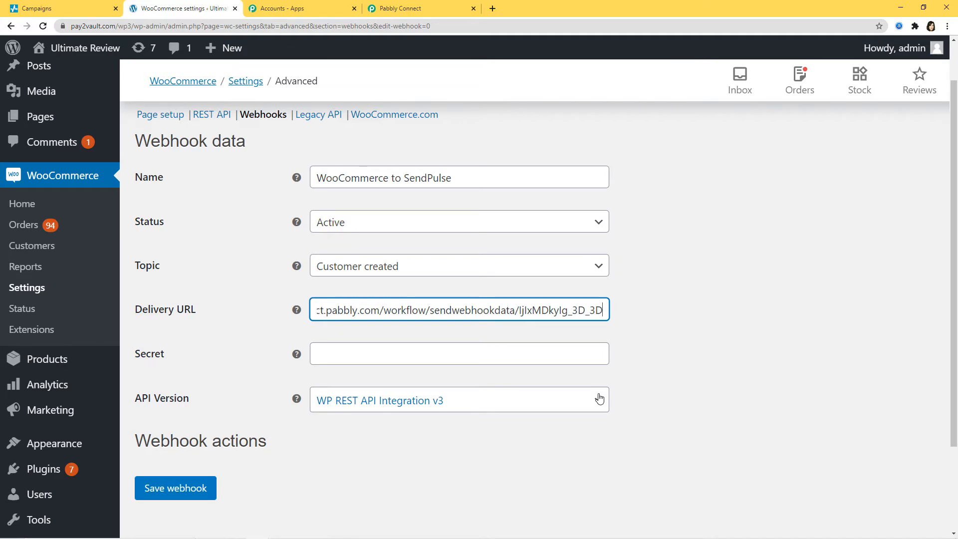
{"action": "scroll", "coordinate": [600, 398], "scroll_direction": "down", "scroll_amount": 2}
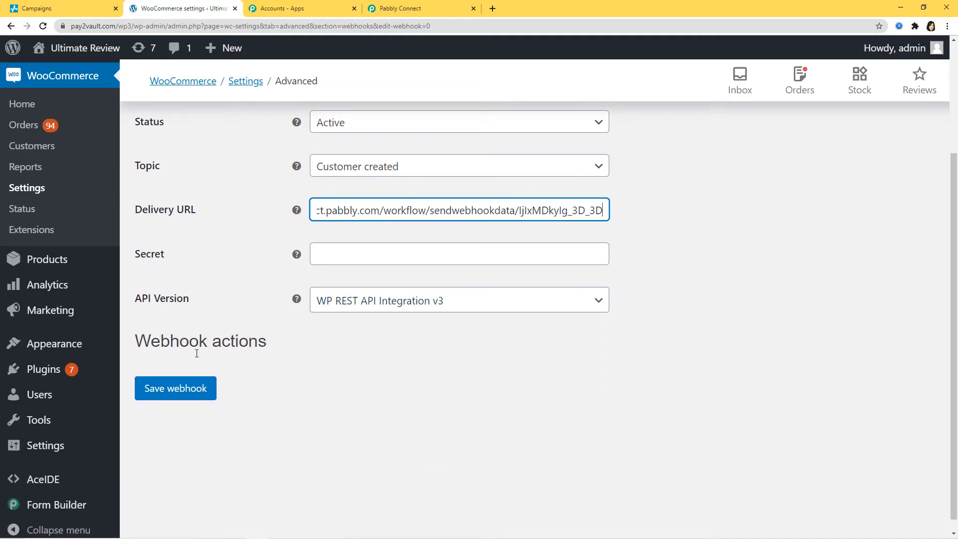
{"action": "left_click", "coordinate": [182, 389]}
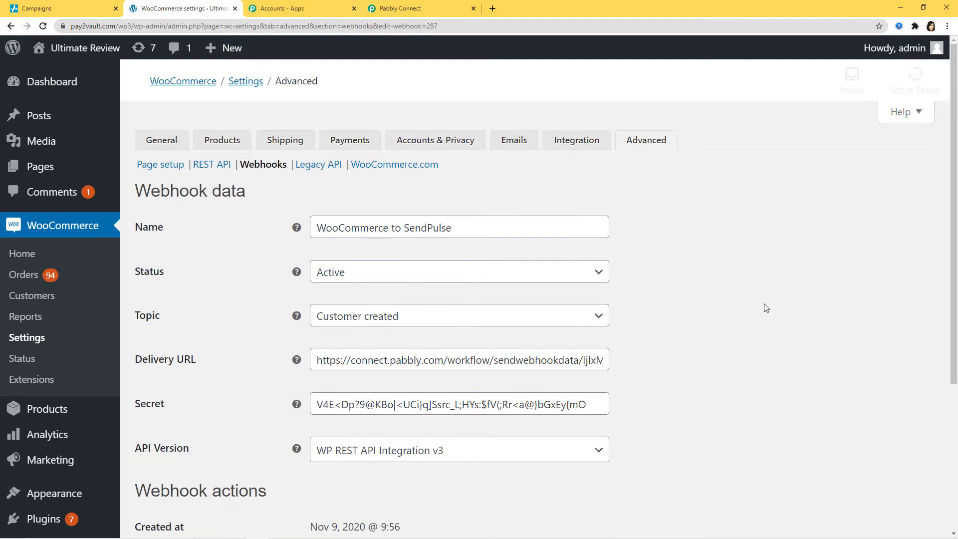
{"action": "scroll", "coordinate": [764, 304], "scroll_direction": "down", "scroll_amount": 3}
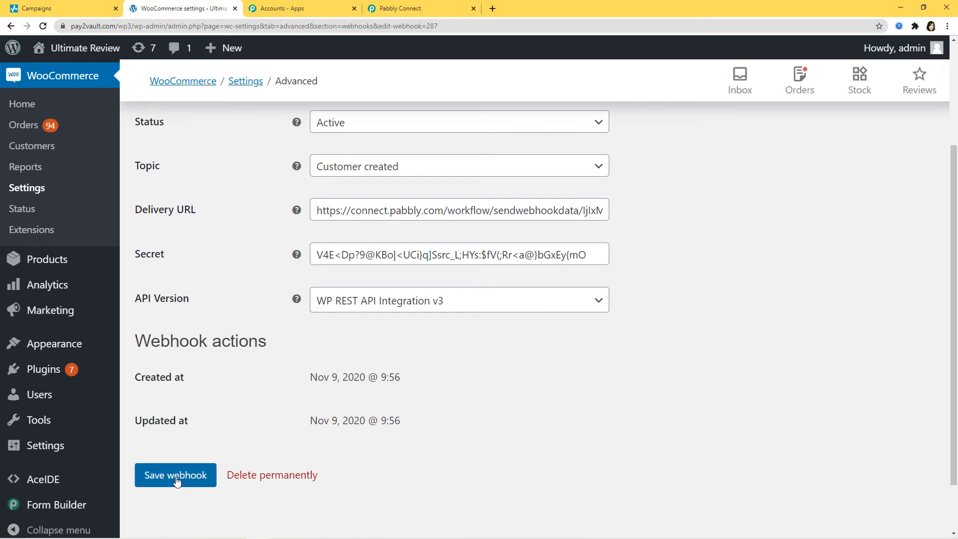
{"action": "left_click", "coordinate": [176, 480]}
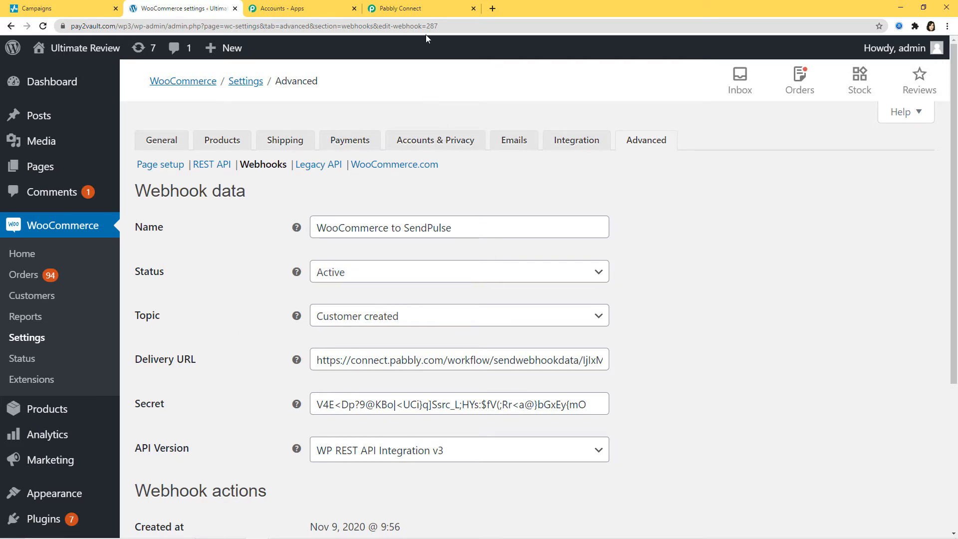
{"action": "left_click", "coordinate": [415, 8]}
Step: Capture the webhook response until the trigger shows Waiting For Webhook Response
{"action": "scroll", "coordinate": [648, 421], "scroll_direction": "down", "scroll_amount": 3}
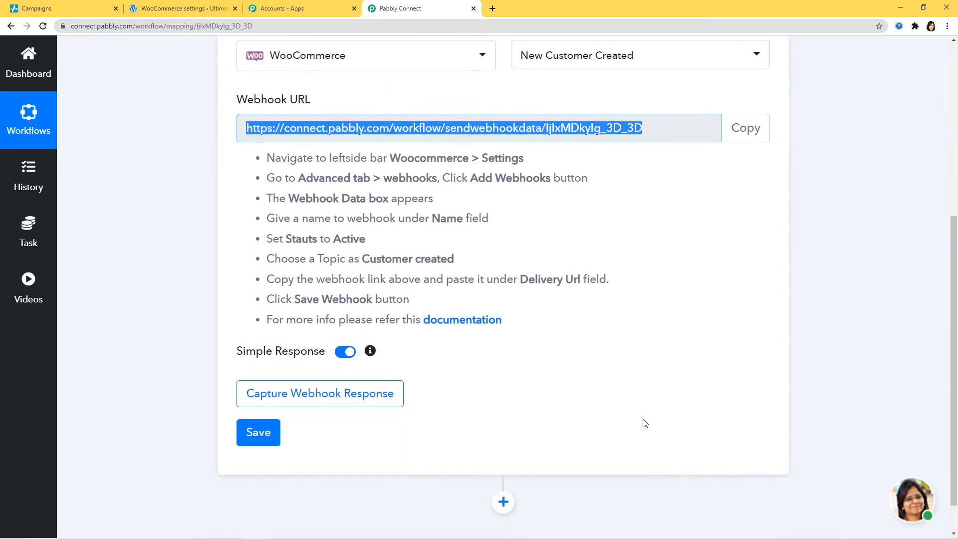
{"action": "left_click", "coordinate": [293, 396]}
{"action": "left_click", "coordinate": [385, 398]}
{"action": "left_click", "coordinate": [343, 398]}
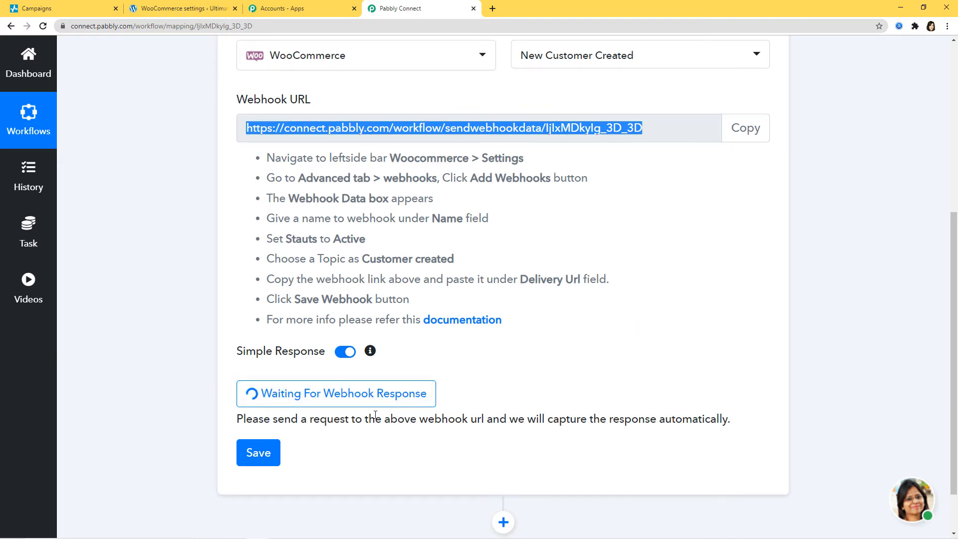
{"action": "left_click", "coordinate": [531, 432]}
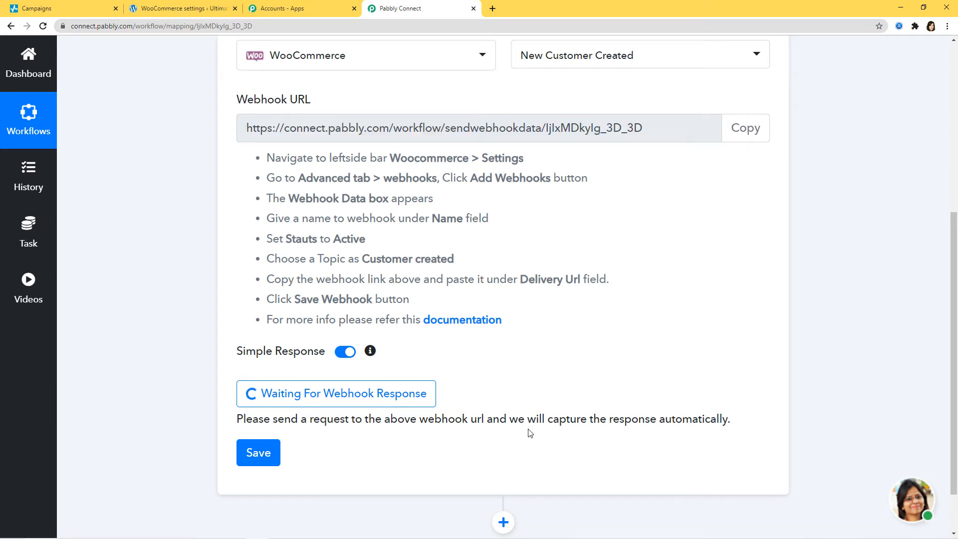
{"action": "left_click", "coordinate": [258, 533]}
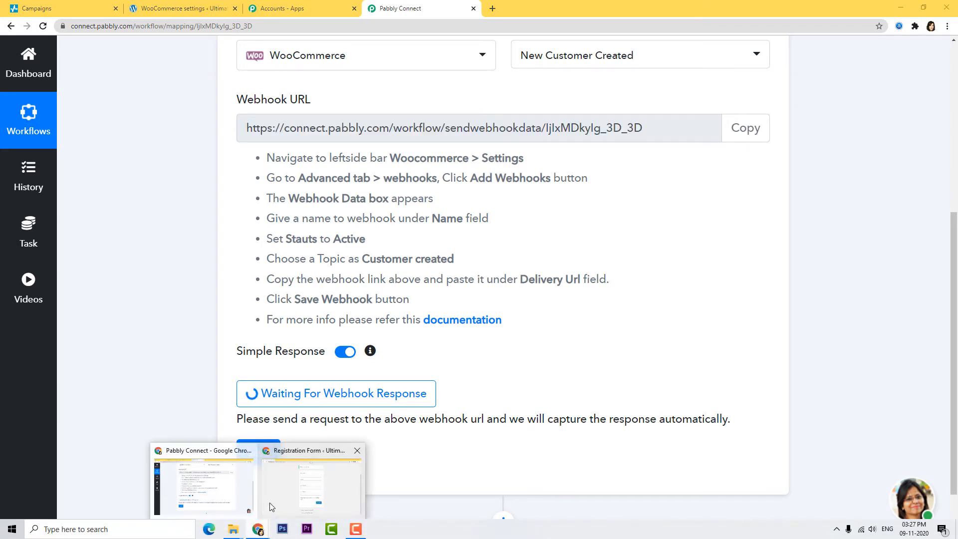
Step: Register a test customer, filling in the username, email, first name and last name
{"action": "left_click", "coordinate": [319, 491]}
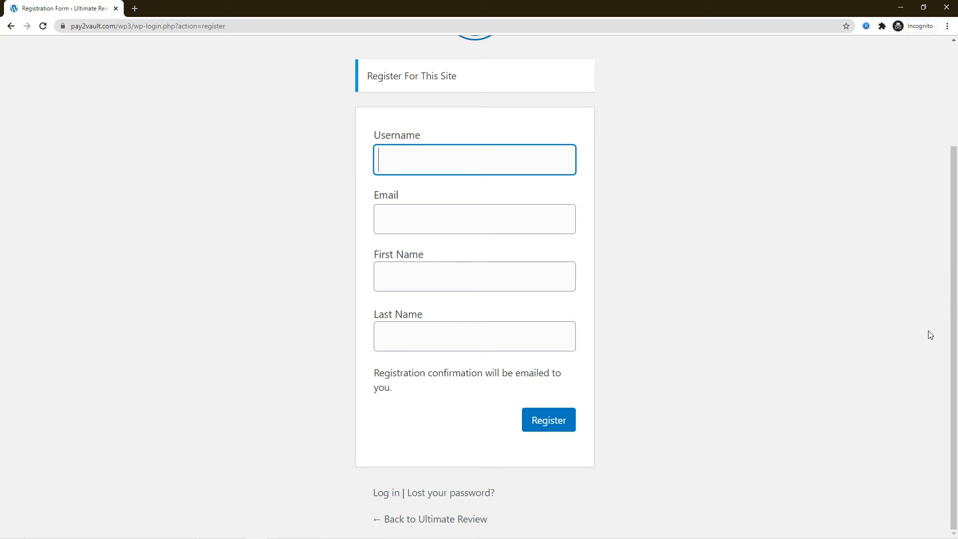
{"action": "scroll", "coordinate": [930, 334], "scroll_direction": "up", "scroll_amount": 1}
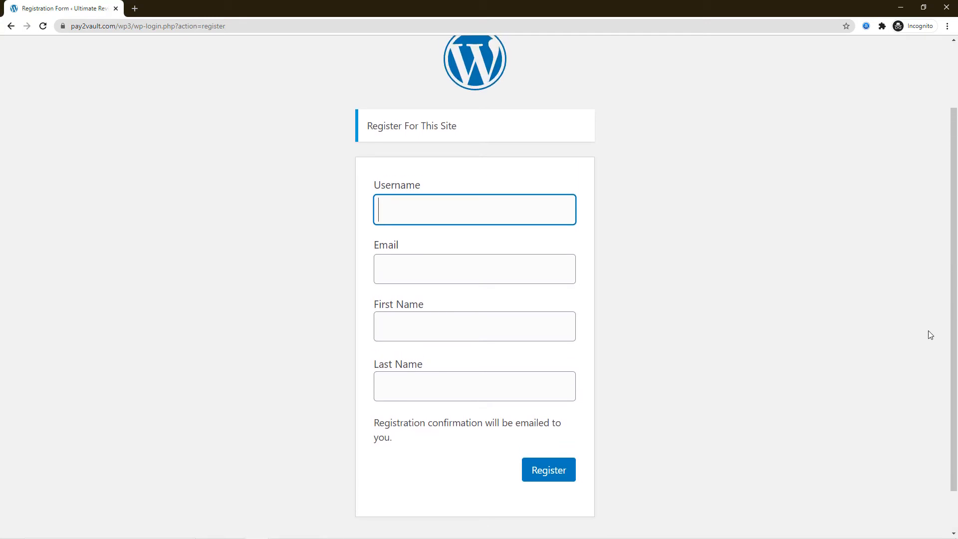
{"action": "left_click", "coordinate": [512, 211]}
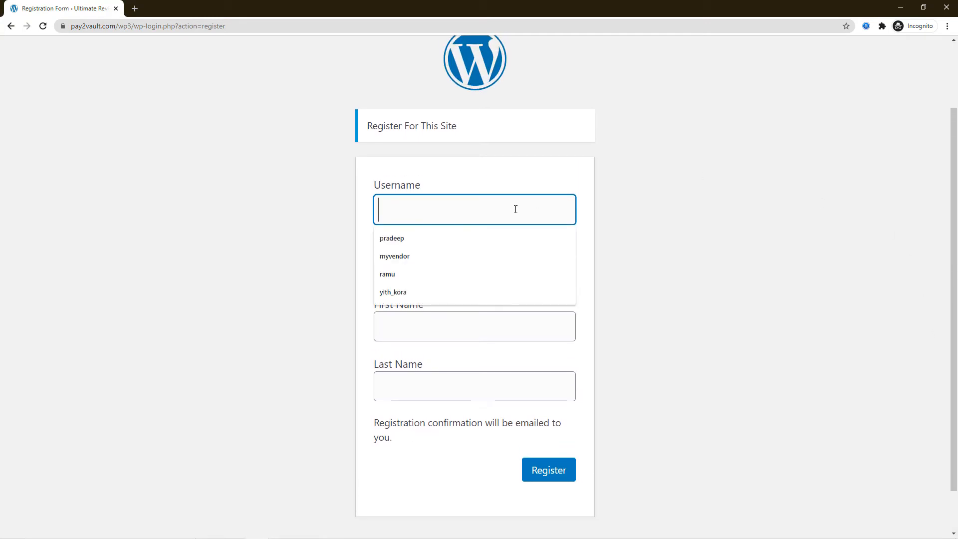
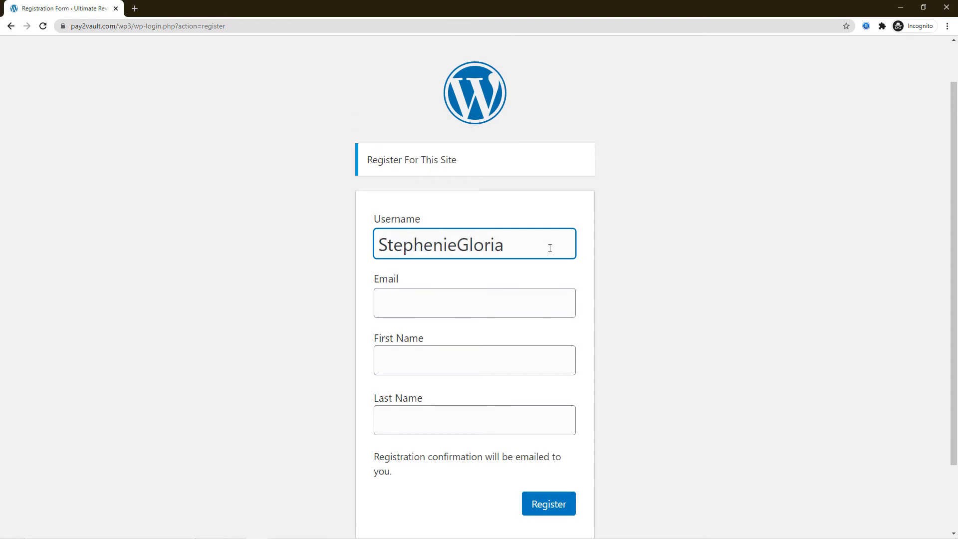
{"action": "left_click", "coordinate": [561, 304]}
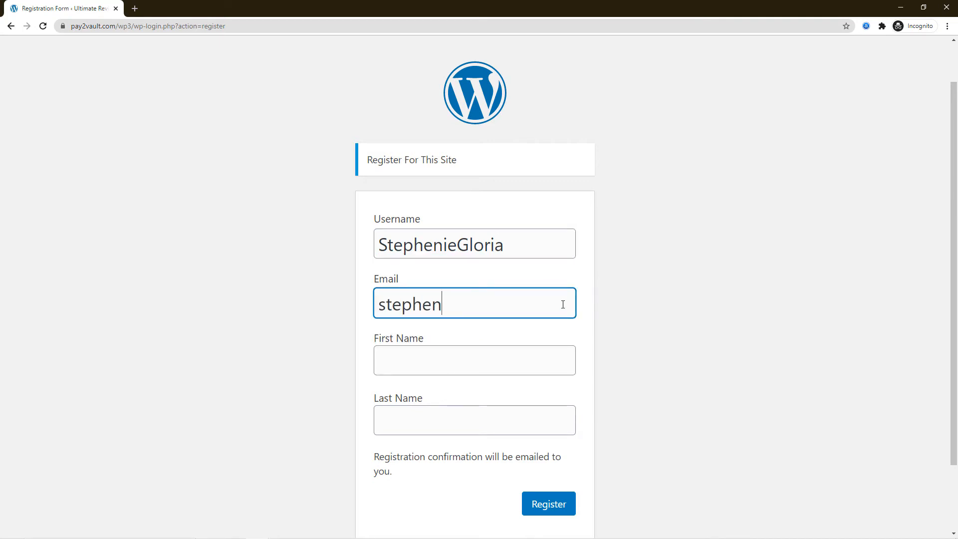
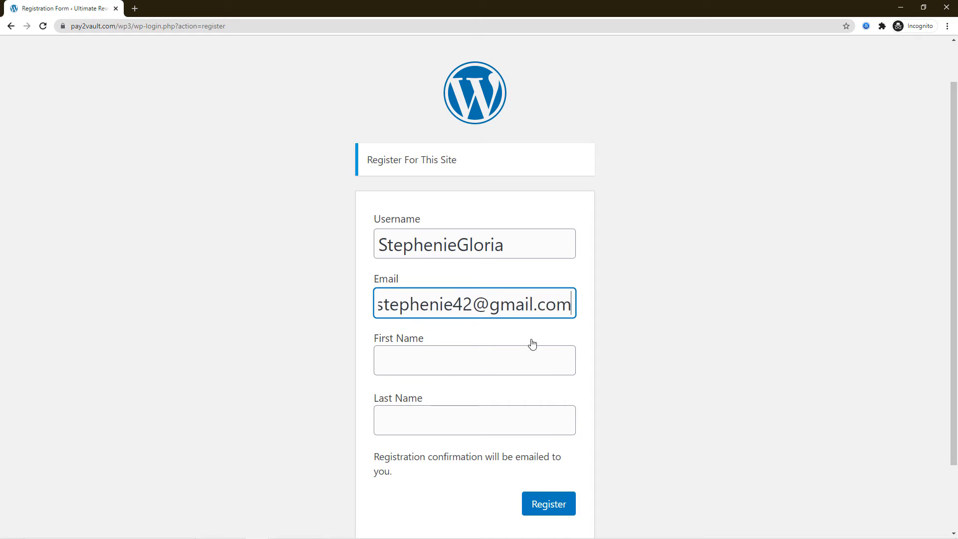
{"action": "left_click", "coordinate": [514, 357]}
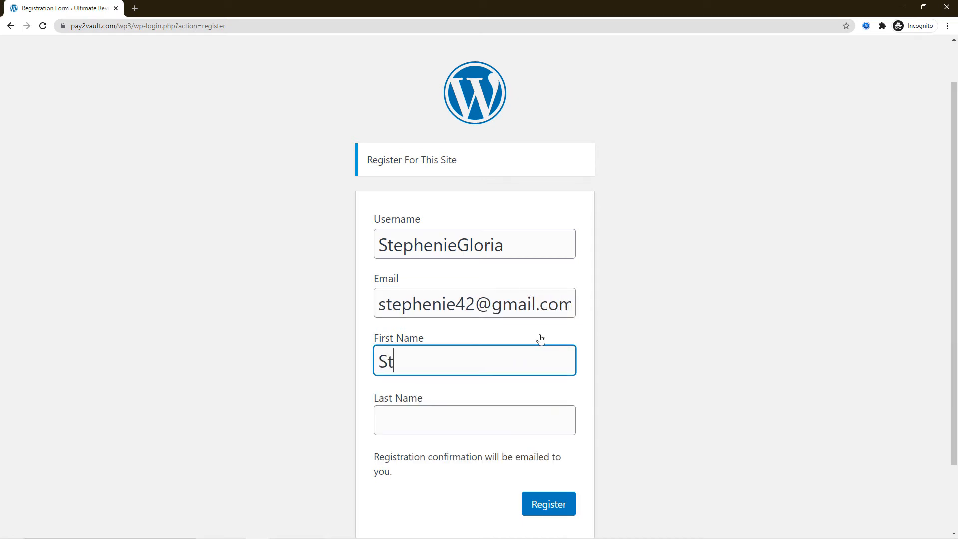
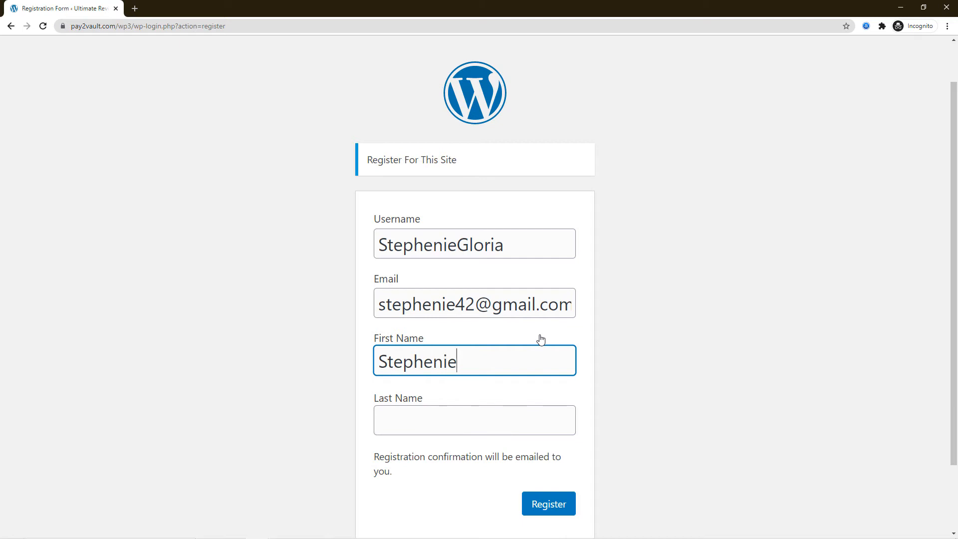
{"action": "left_click", "coordinate": [528, 423]}
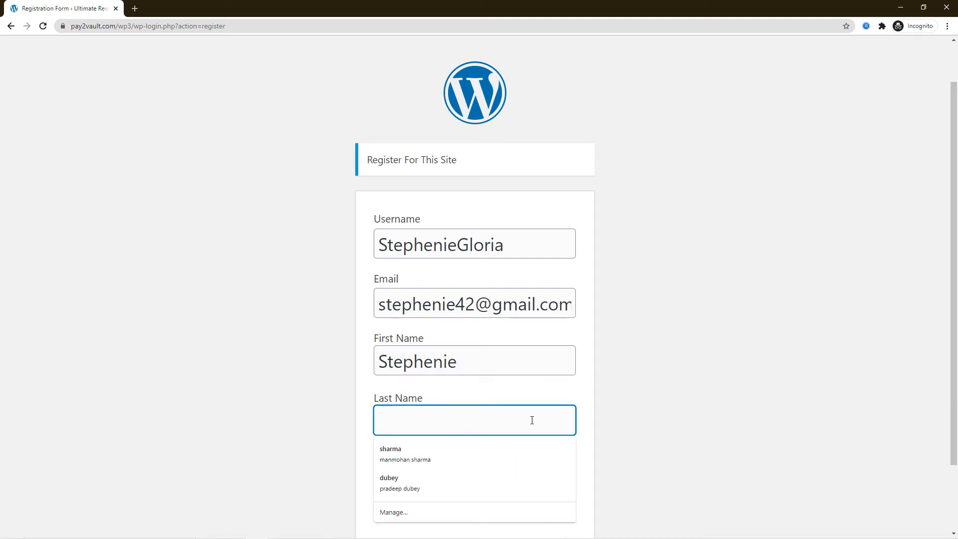
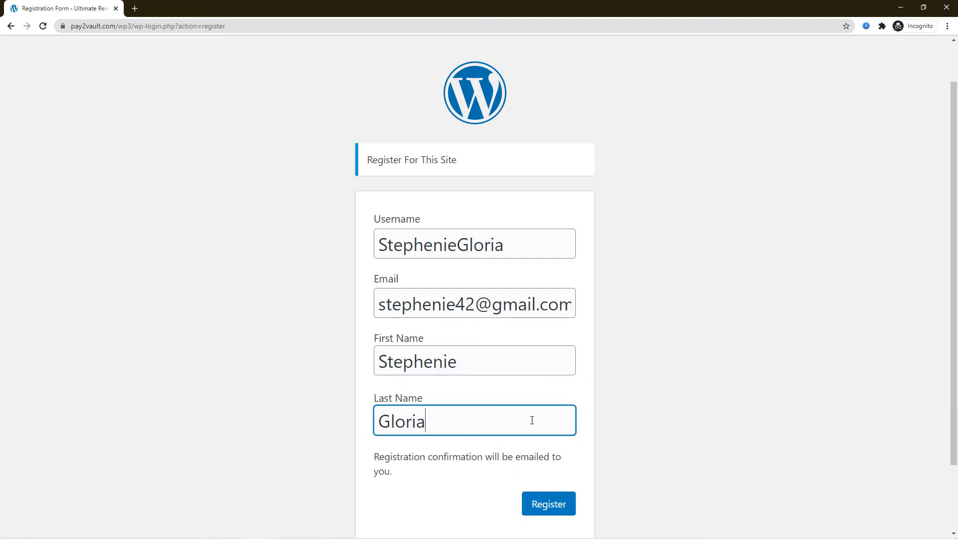
{"action": "left_click", "coordinate": [548, 504]}
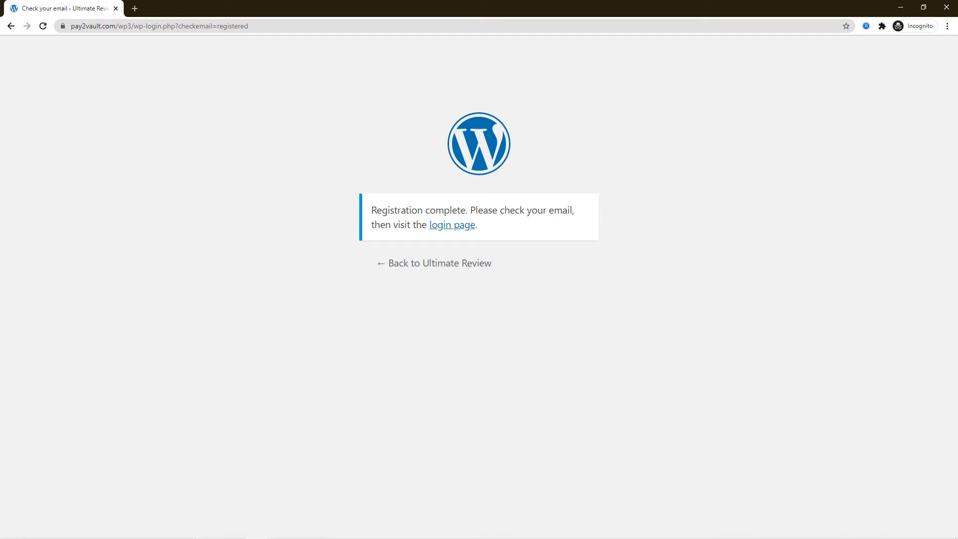
{"action": "left_click", "coordinate": [258, 530]}
Step: Save the trigger with the captured customer response (id 194) and add an action step
{"action": "left_click", "coordinate": [225, 497]}
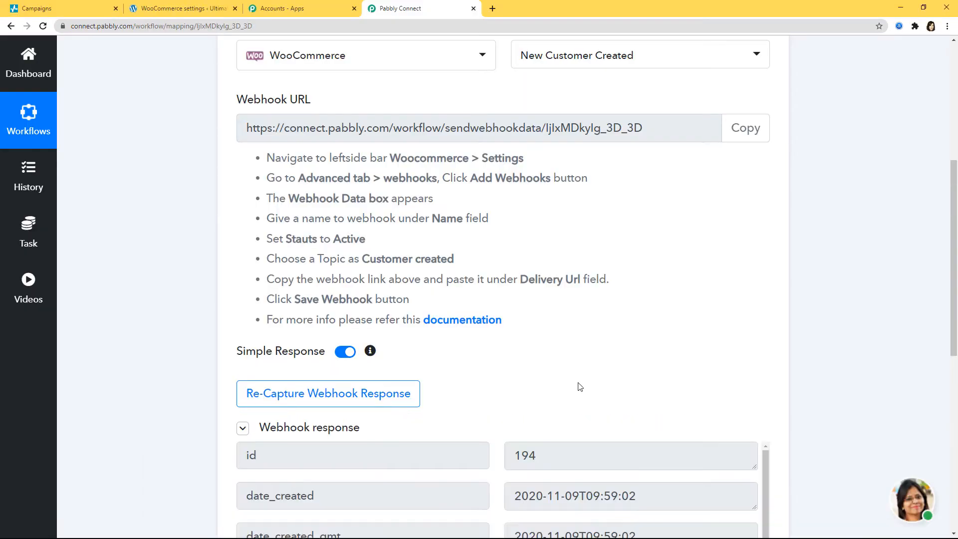
{"action": "scroll", "coordinate": [686, 301], "scroll_direction": "down", "scroll_amount": 4}
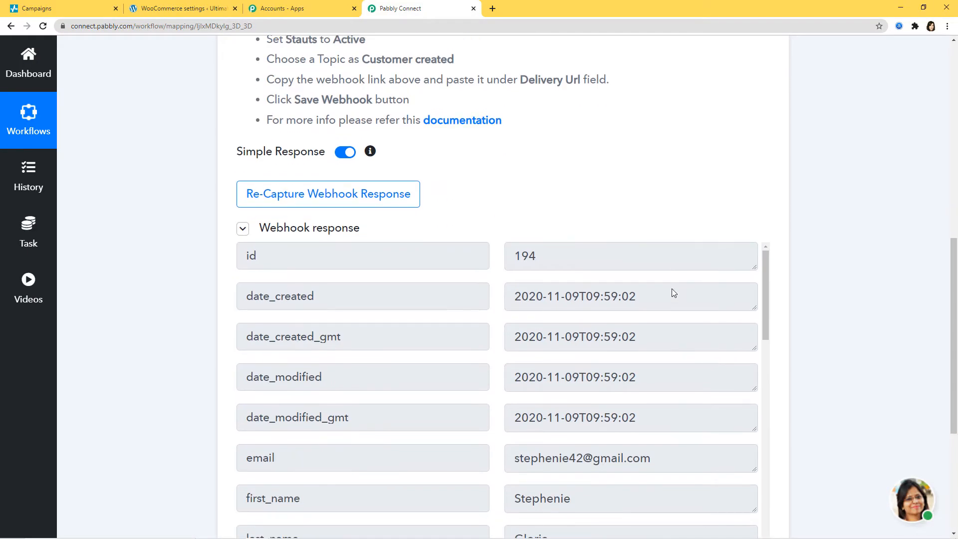
{"action": "scroll", "coordinate": [672, 288], "scroll_direction": "down", "scroll_amount": 3}
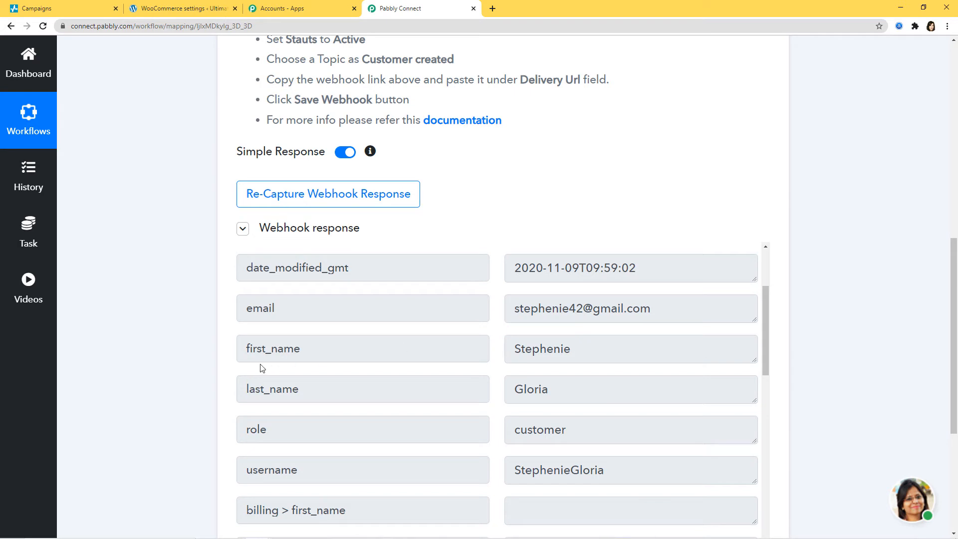
{"action": "scroll", "coordinate": [904, 416], "scroll_direction": "down", "scroll_amount": 4}
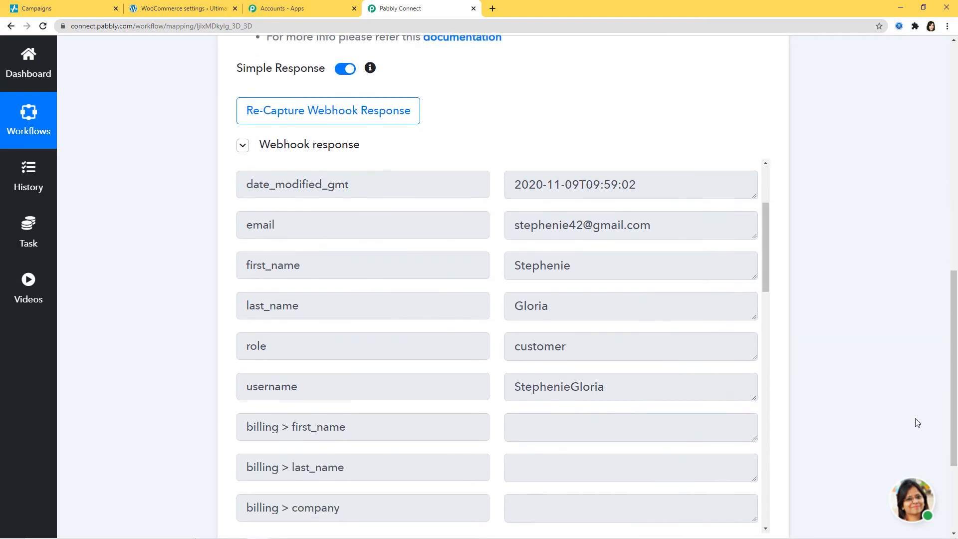
{"action": "scroll", "coordinate": [900, 415], "scroll_direction": "down", "scroll_amount": 1}
{"action": "left_click", "coordinate": [263, 391]}
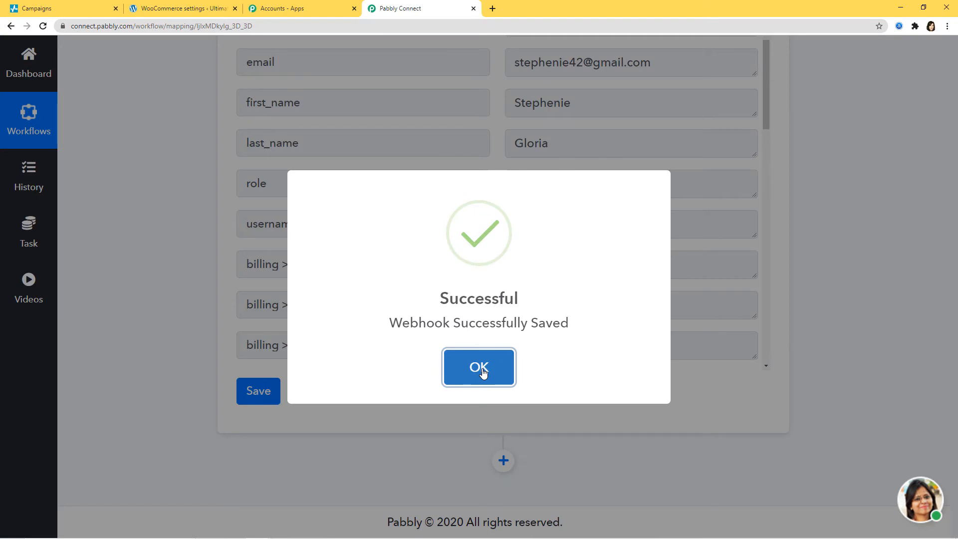
{"action": "left_click", "coordinate": [483, 373]}
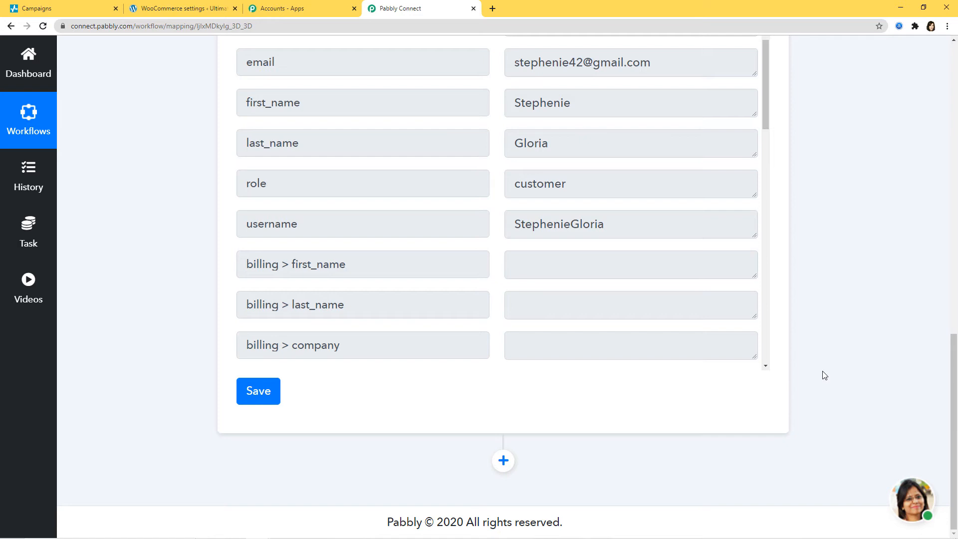
{"action": "left_click", "coordinate": [503, 463]}
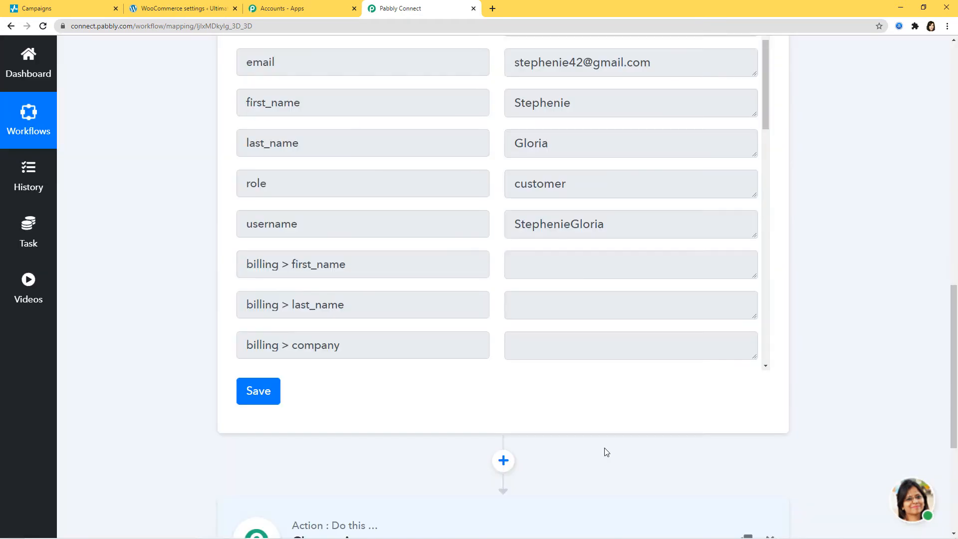
Step: Set the action app to Sendpulse with the Add Subscriber method
{"action": "left_click", "coordinate": [402, 398]}
{"action": "type", "text": "s"}
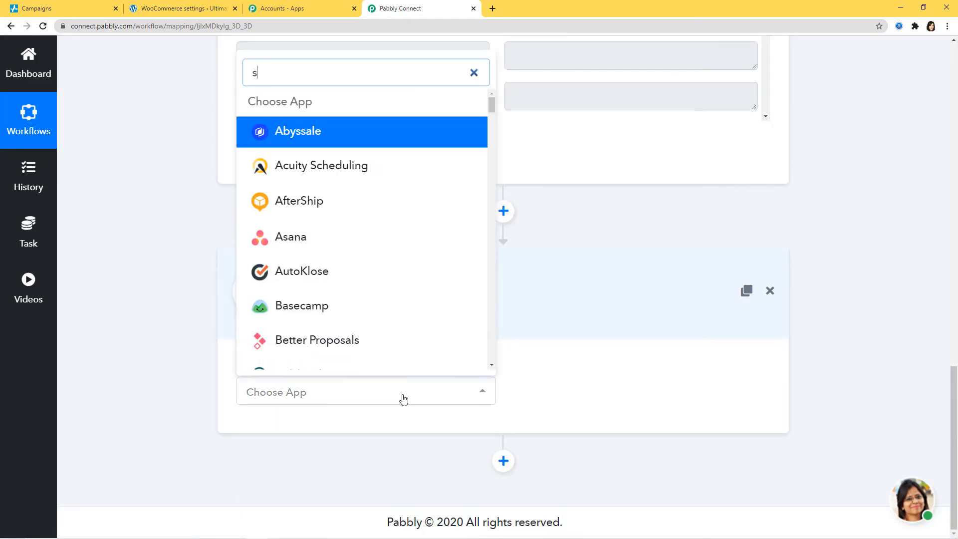
{"action": "type", "text": "endp"}
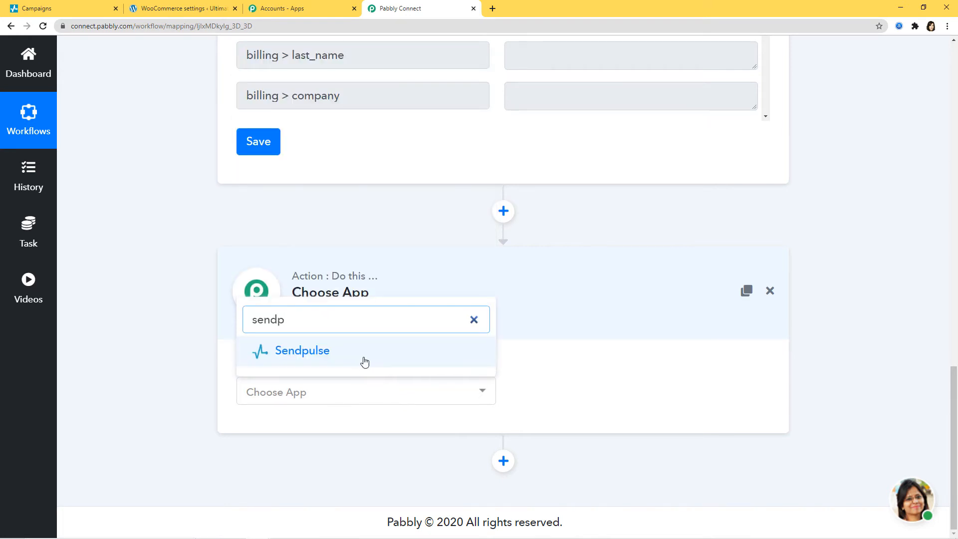
{"action": "left_click", "coordinate": [363, 360]}
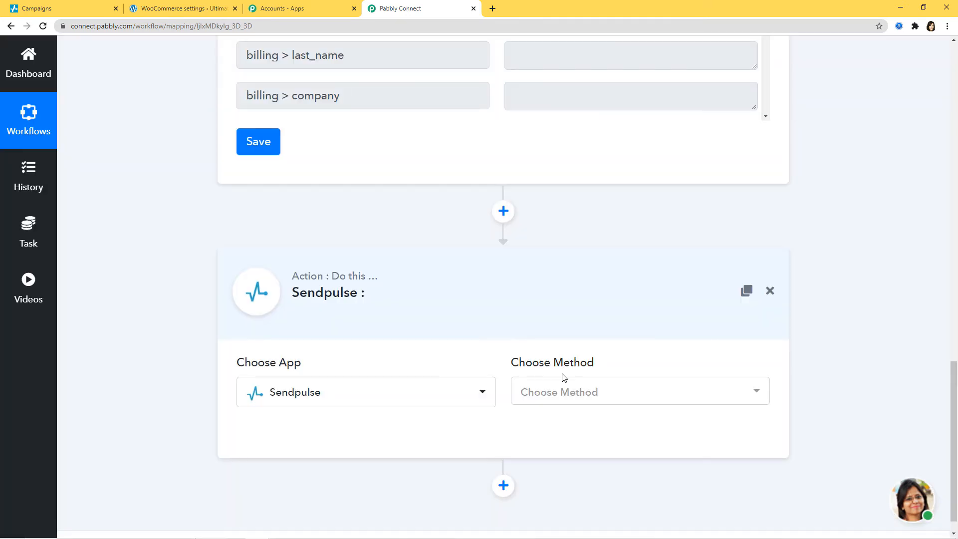
{"action": "left_click", "coordinate": [578, 398]}
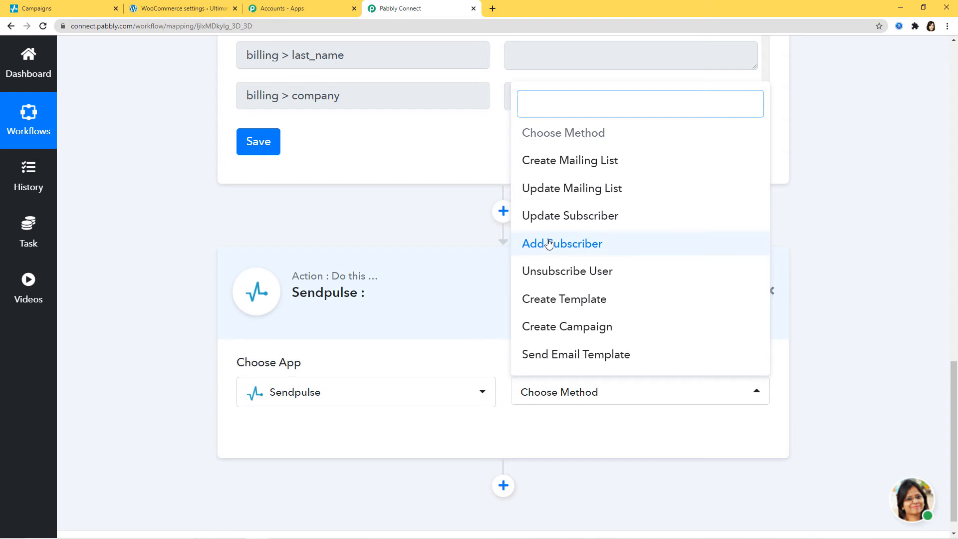
{"action": "left_click", "coordinate": [578, 243]}
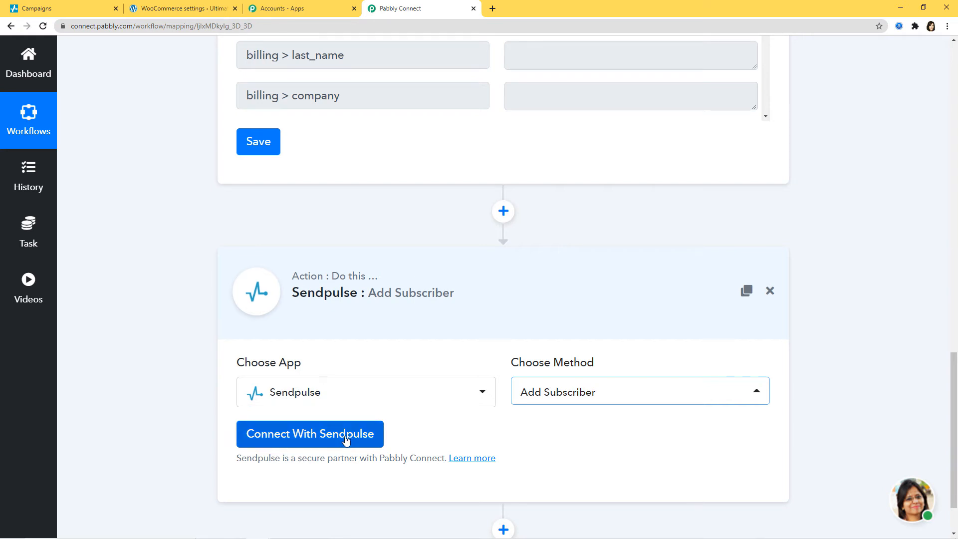
Step: Start a Sendpulse connection using New Credentials and switch to the SendPulse dashboard
{"action": "left_click", "coordinate": [320, 442]}
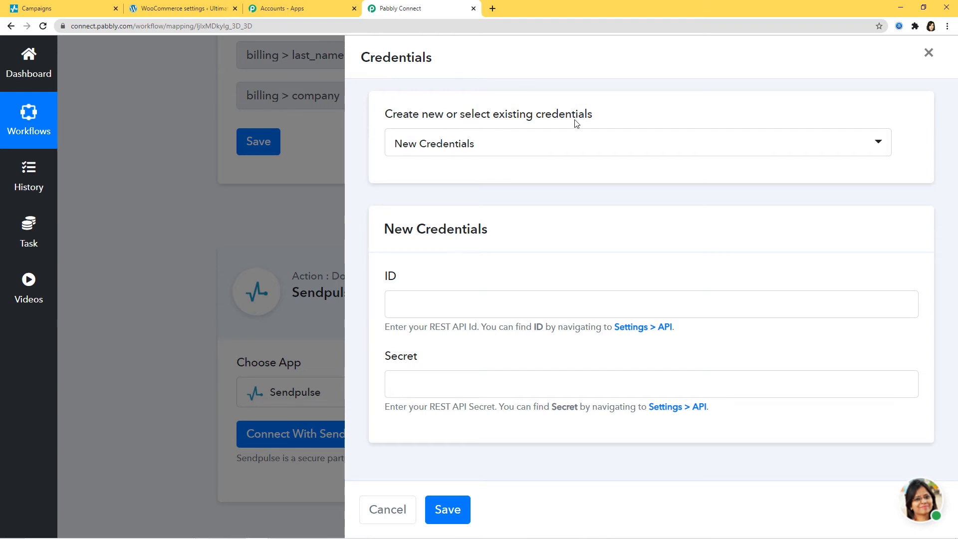
{"action": "left_click", "coordinate": [569, 147]}
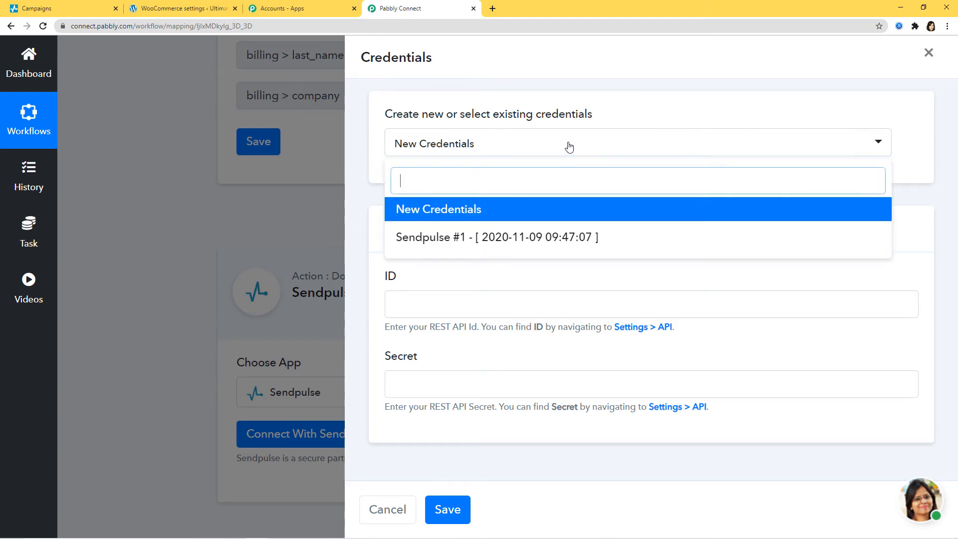
{"action": "left_click", "coordinate": [479, 209]}
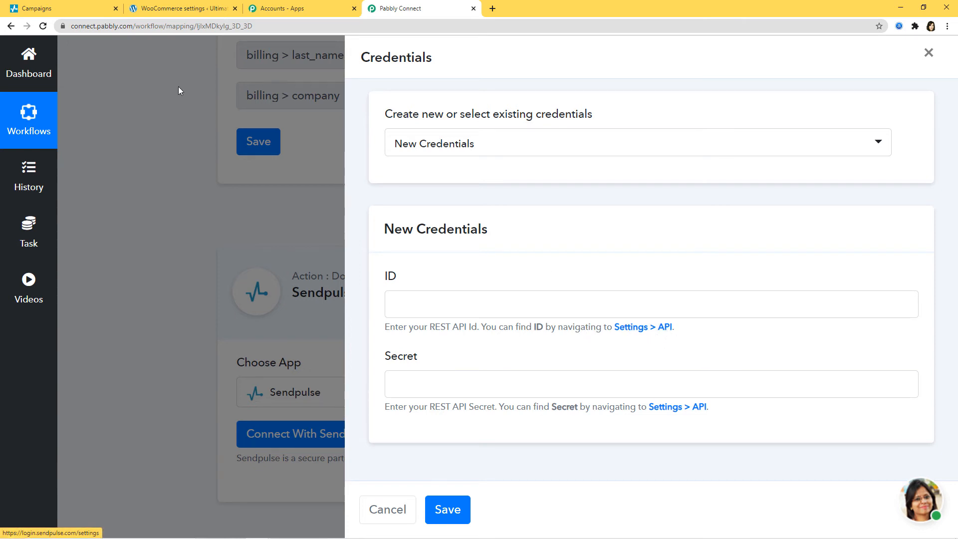
{"action": "left_click", "coordinate": [50, 11]}
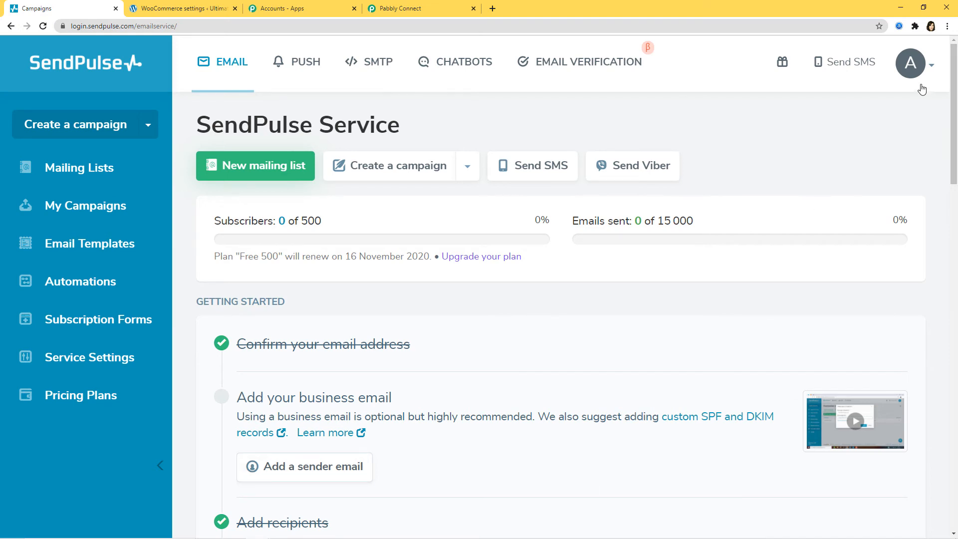
Step: Copy the REST API ID from SendPulse's account API settings into Pabbly's Credentials ID field
{"action": "left_click", "coordinate": [913, 64]}
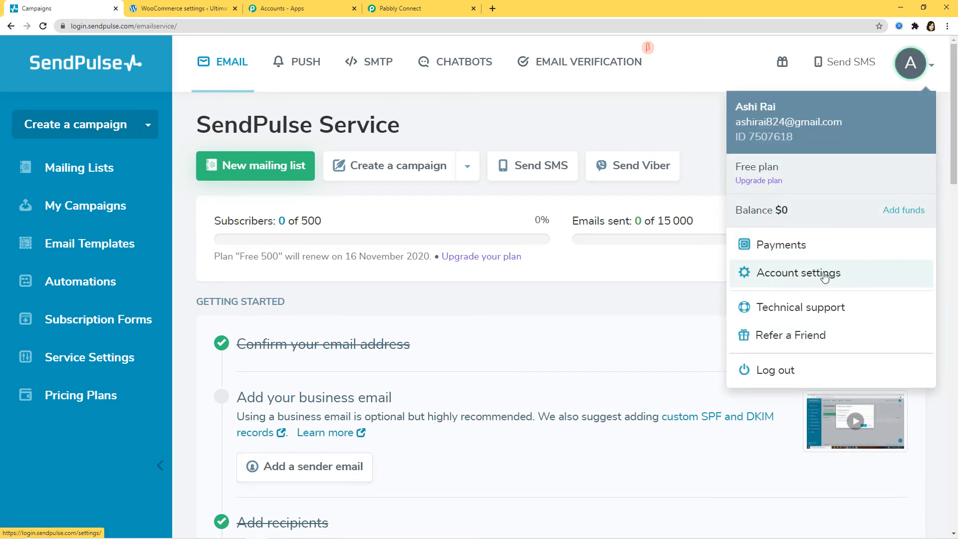
{"action": "left_click", "coordinate": [802, 275]}
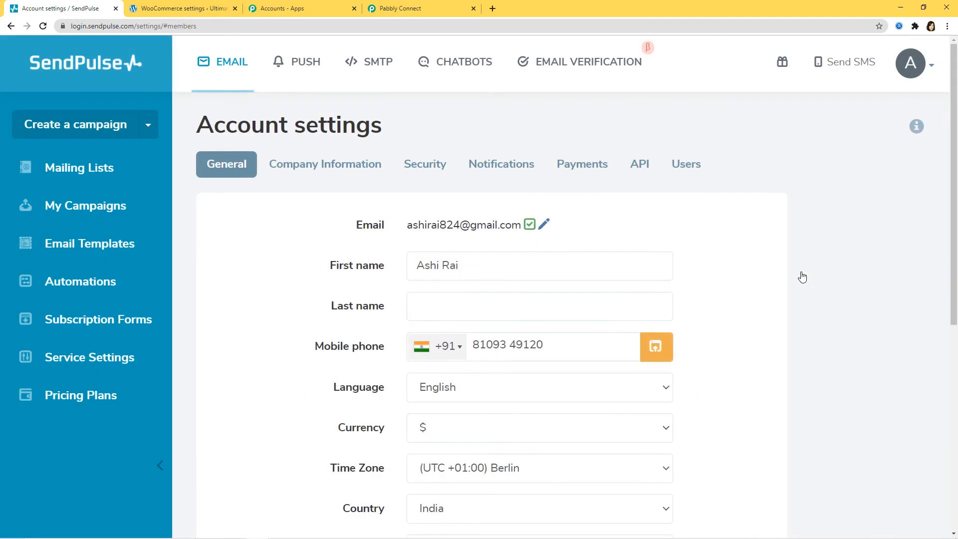
{"action": "left_click", "coordinate": [642, 167]}
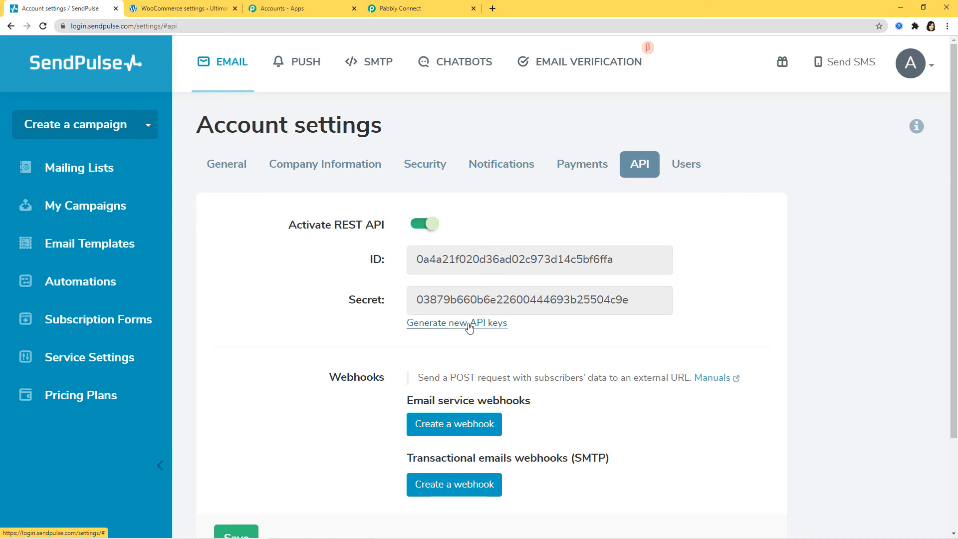
{"action": "left_click", "coordinate": [596, 260]}
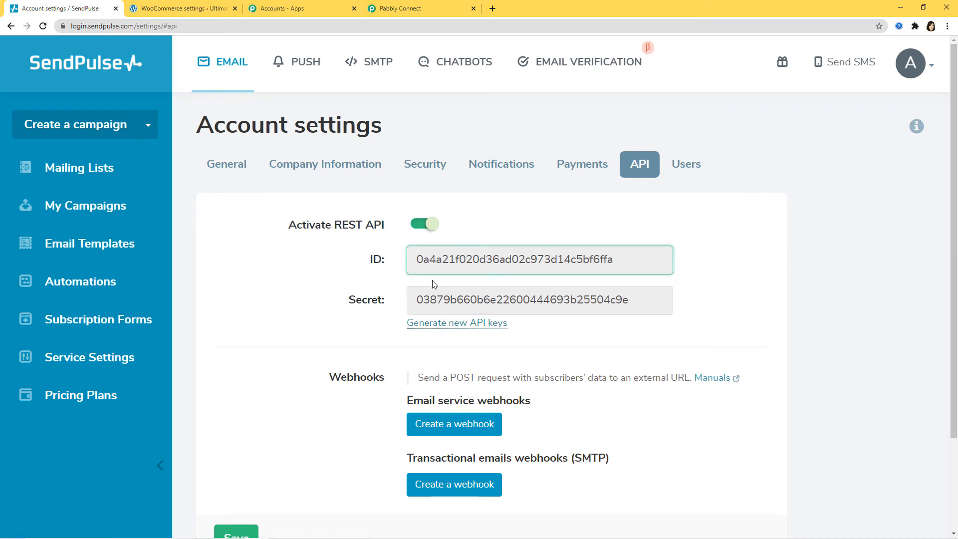
{"action": "left_click_drag", "start_coordinate": [415, 261], "coordinate": [613, 248]}
{"action": "key", "text": "ctrl+c"}
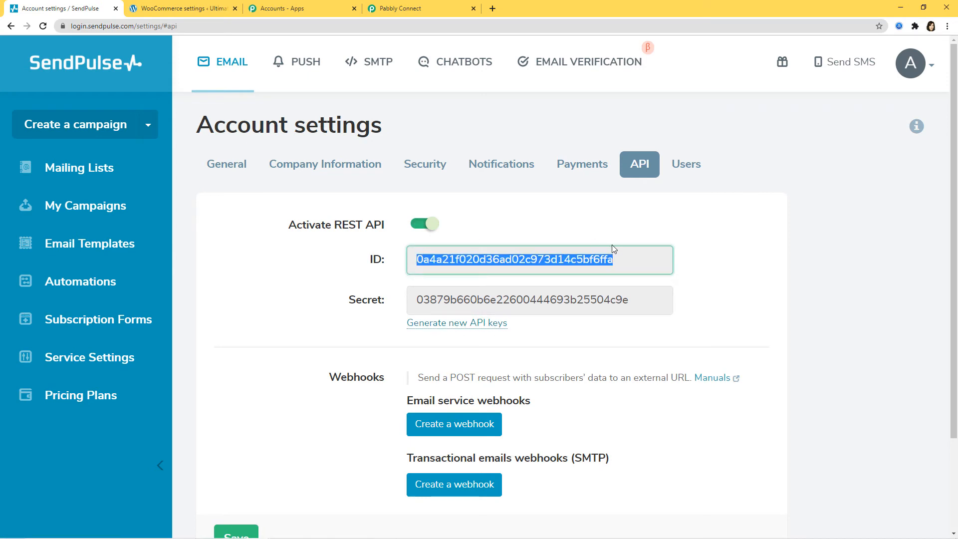
{"action": "left_click", "coordinate": [402, 8]}
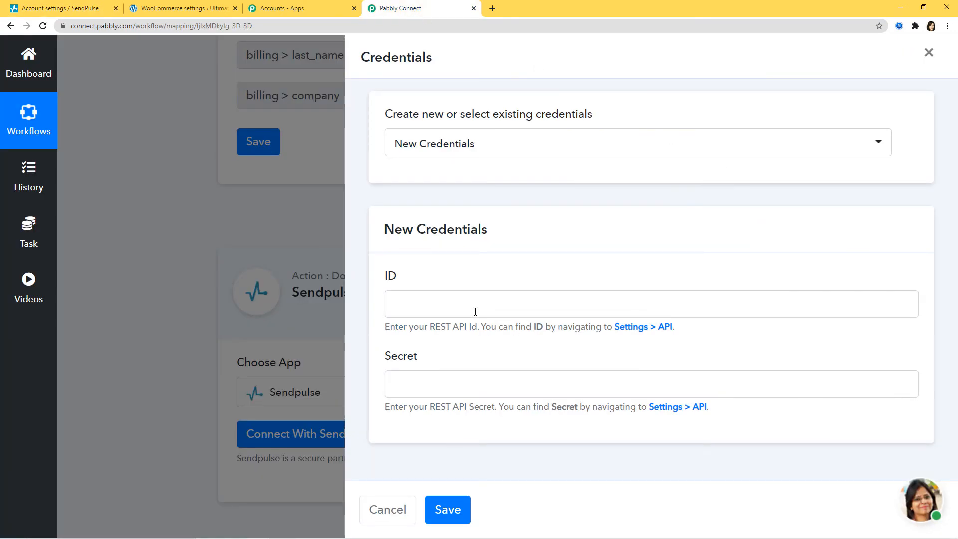
{"action": "left_click", "coordinate": [487, 306]}
{"action": "key", "text": "ctrl+v"}
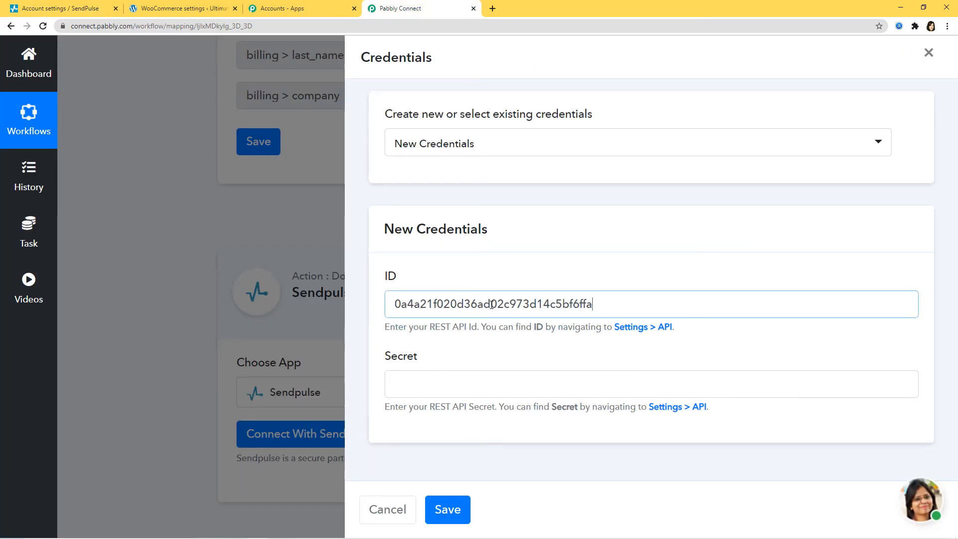
Step: Copy the SendPulse API Secret into Pabbly's Credentials Secret field
{"action": "left_click", "coordinate": [74, 10]}
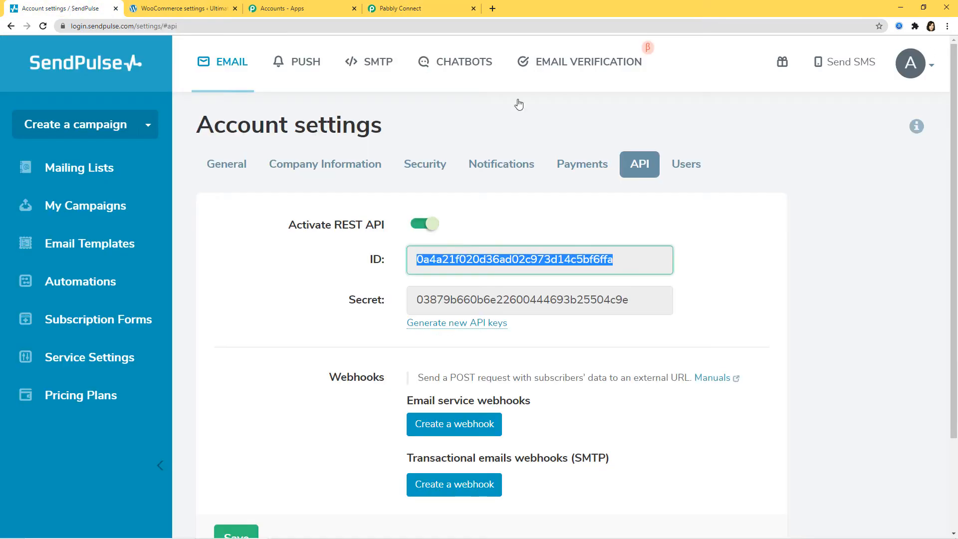
{"action": "left_click_drag", "start_coordinate": [417, 300], "coordinate": [652, 296]}
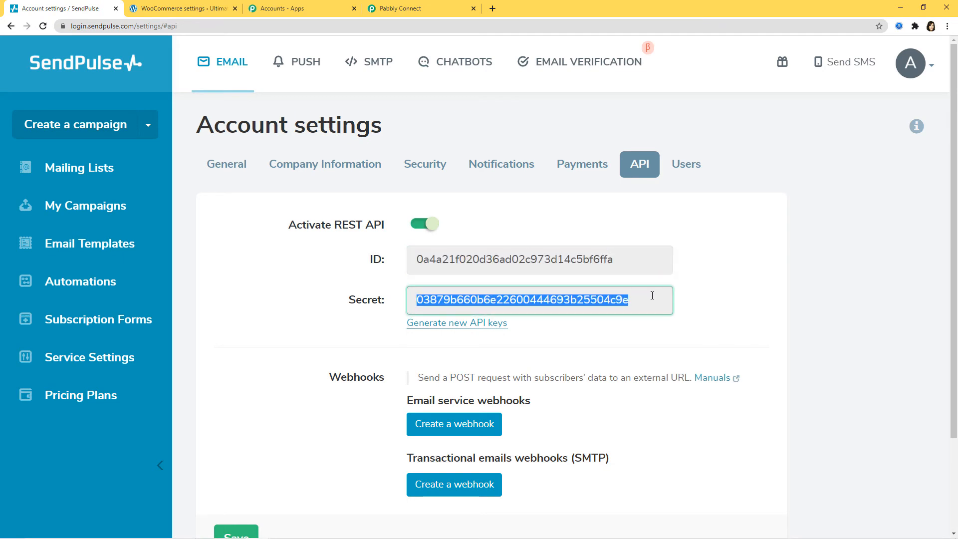
{"action": "left_click", "coordinate": [404, 12]}
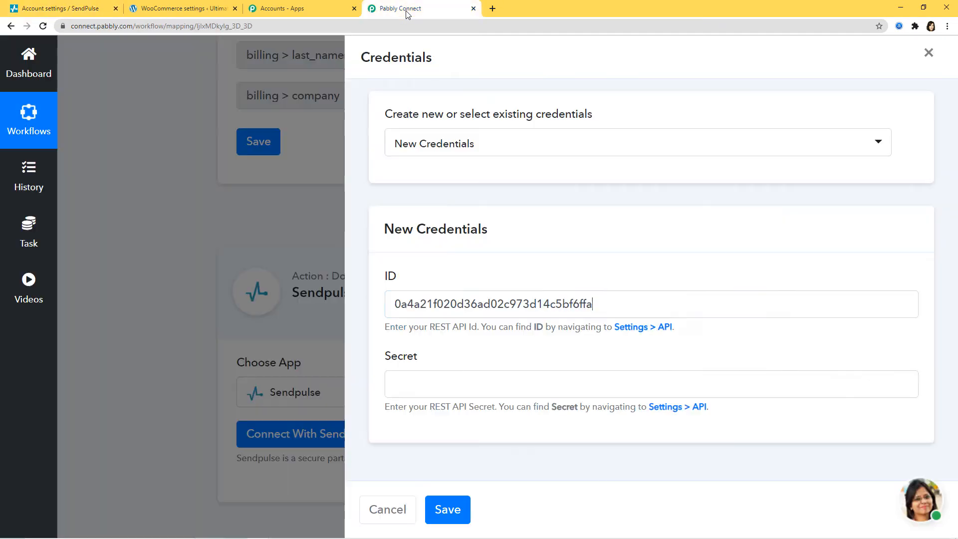
{"action": "left_click", "coordinate": [461, 386]}
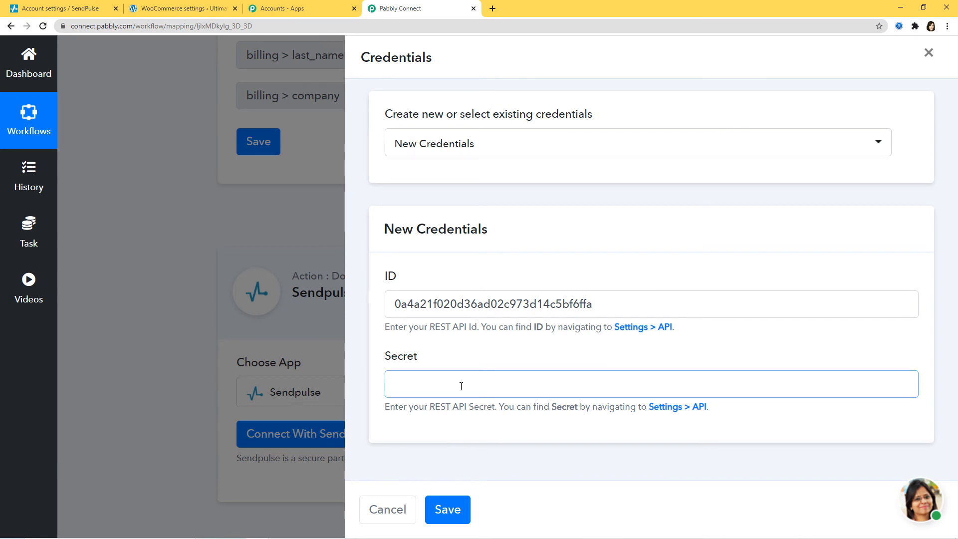
{"action": "key", "text": "ctrl+v"}
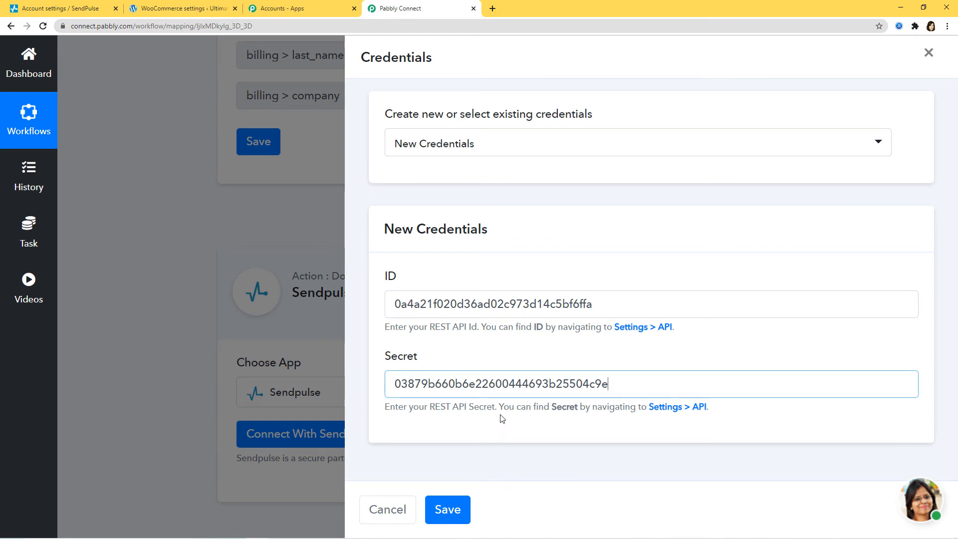
Step: Save the SendPulse credentials, review the connected action, and return to SendPulse's account settings
{"action": "left_click", "coordinate": [449, 511]}
{"action": "scroll", "coordinate": [502, 472], "scroll_direction": "down", "scroll_amount": 3}
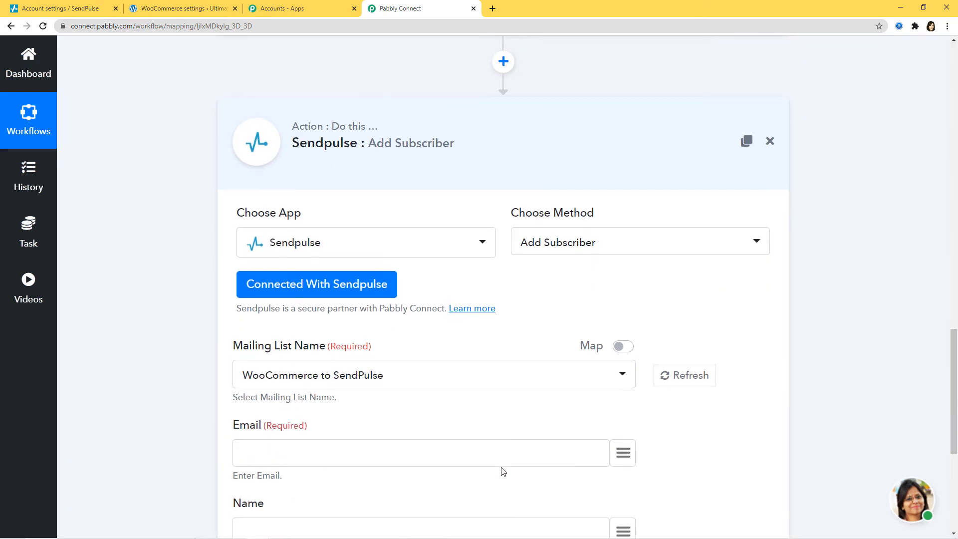
{"action": "scroll", "coordinate": [502, 471], "scroll_direction": "down", "scroll_amount": 3}
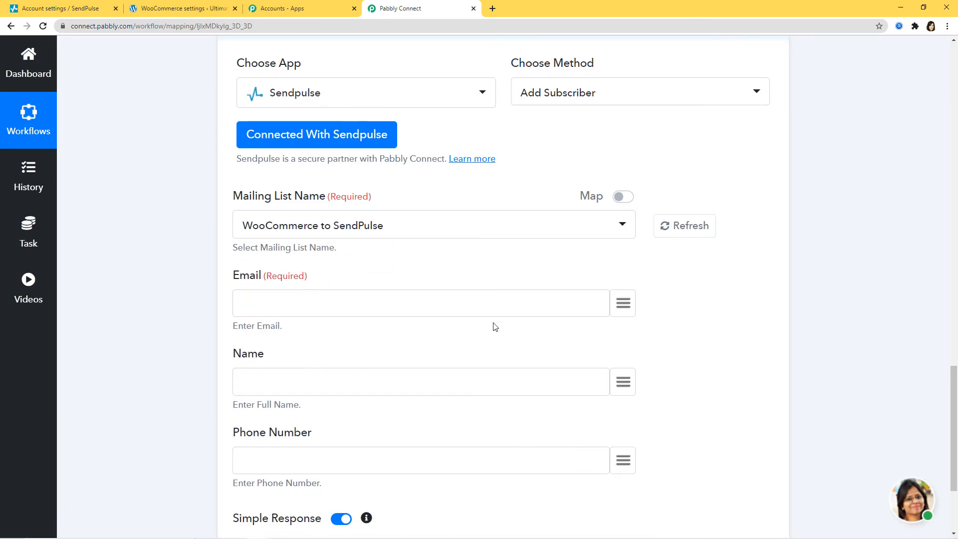
{"action": "scroll", "coordinate": [856, 419], "scroll_direction": "up", "scroll_amount": 12}
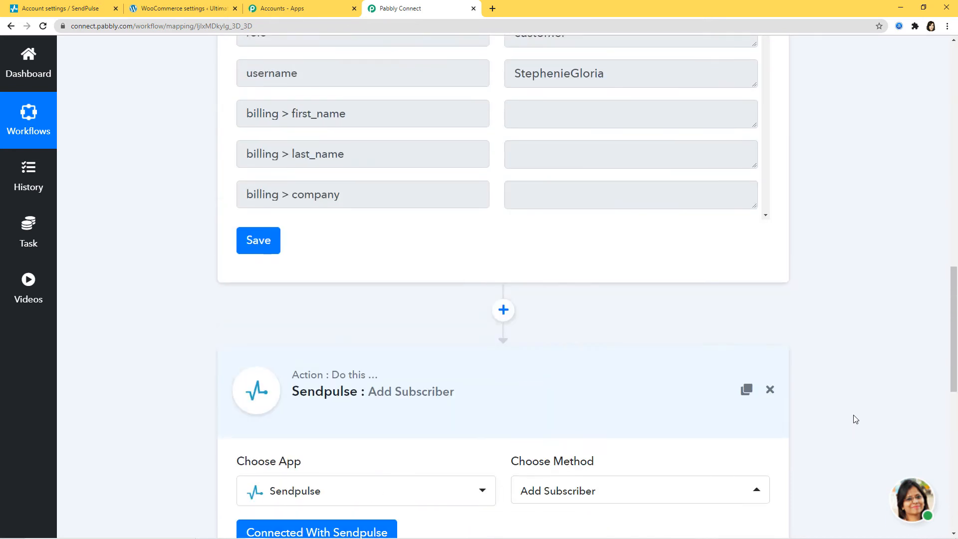
{"action": "scroll", "coordinate": [855, 419], "scroll_direction": "up", "scroll_amount": 3}
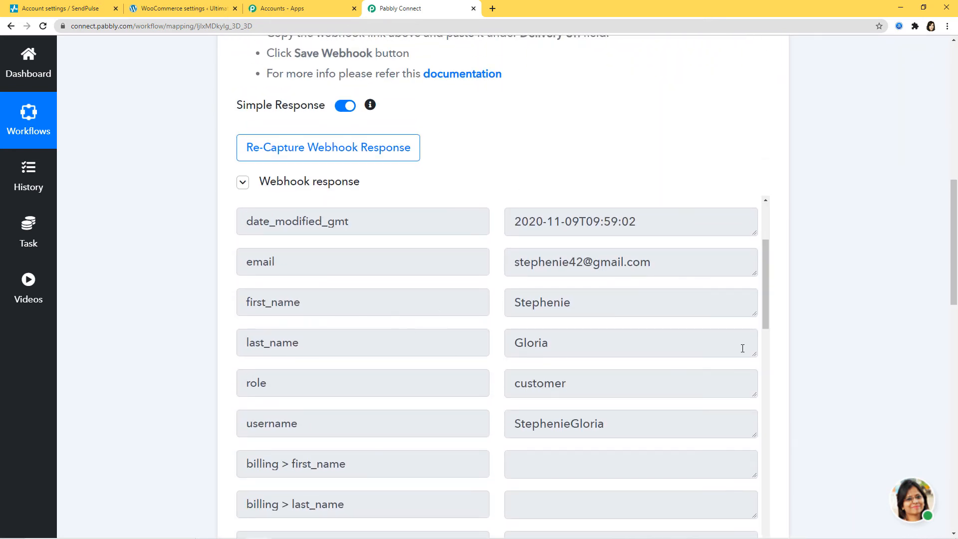
{"action": "scroll", "coordinate": [827, 385], "scroll_direction": "down", "scroll_amount": 15}
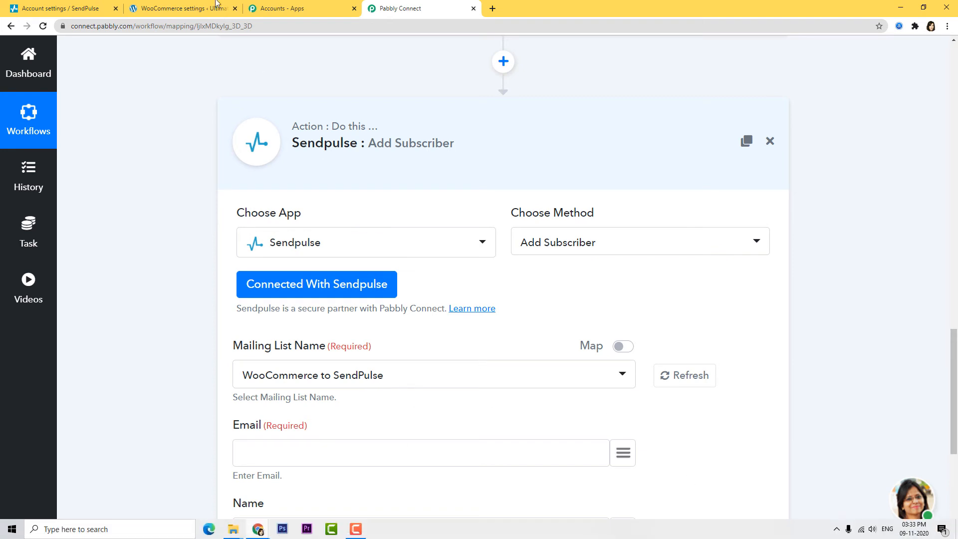
{"action": "left_click", "coordinate": [53, 9]}
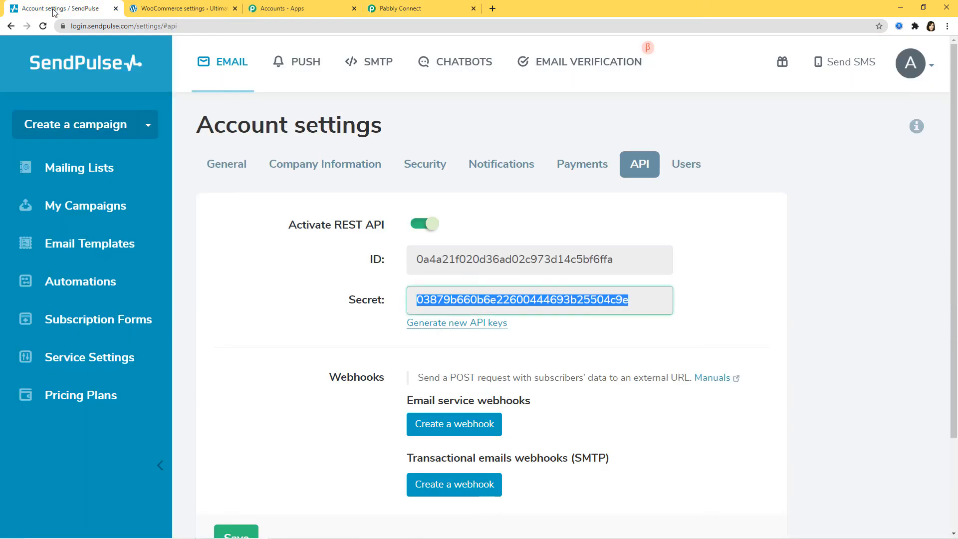
Step: Confirm SendPulse's Mailing Lists show an empty 'WooCommerce to SendPulse' list, then return to Pabbly Connect
{"action": "left_click", "coordinate": [76, 169]}
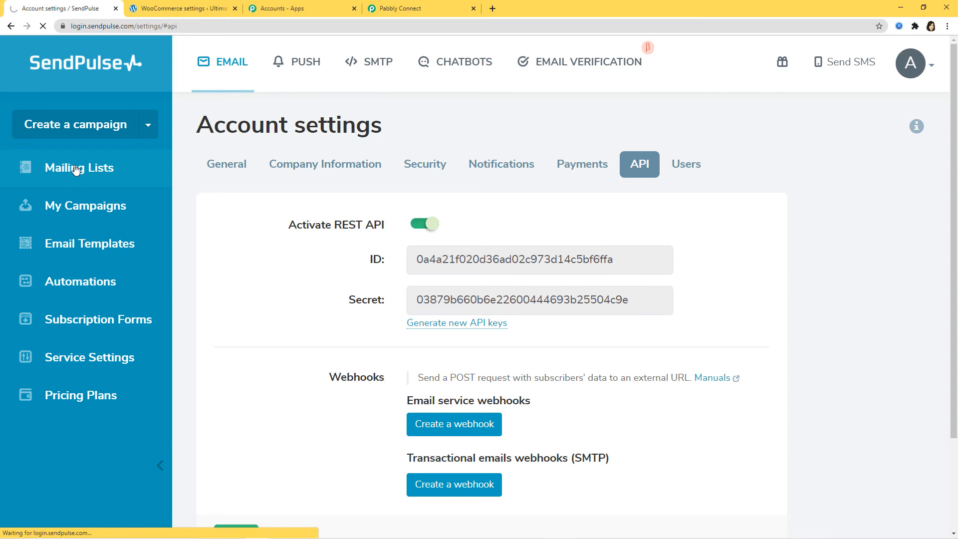
{"action": "scroll", "coordinate": [449, 321], "scroll_direction": "down", "scroll_amount": 2}
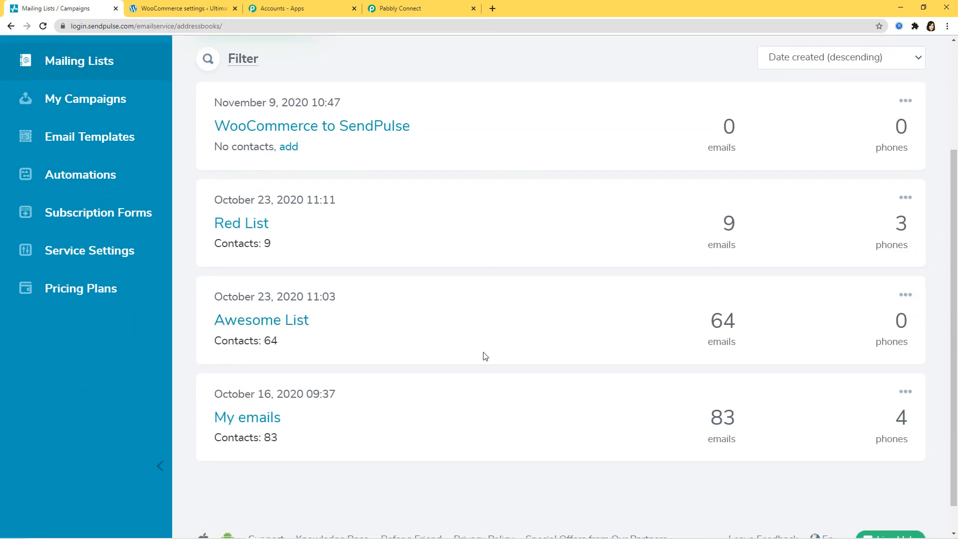
{"action": "scroll", "coordinate": [483, 356], "scroll_direction": "up", "scroll_amount": 2}
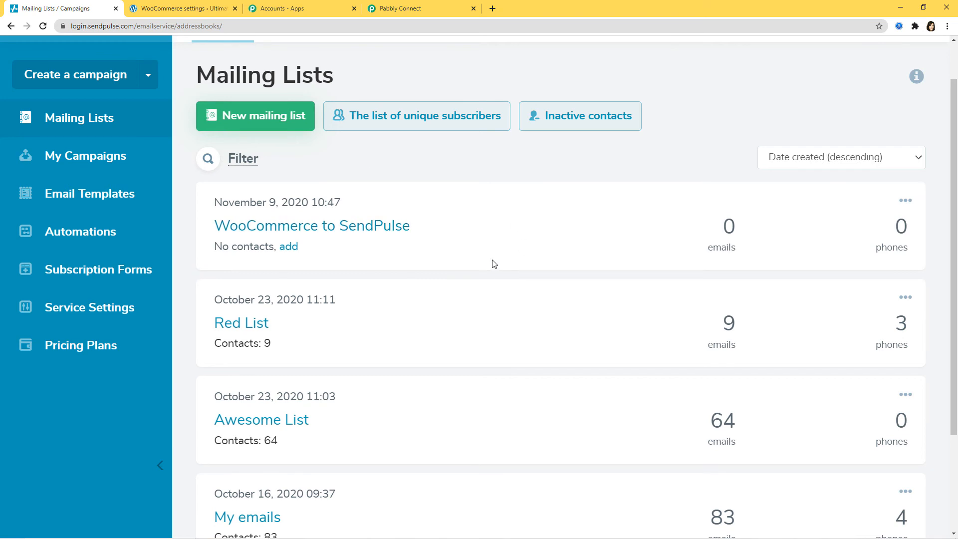
{"action": "left_click", "coordinate": [420, 8]}
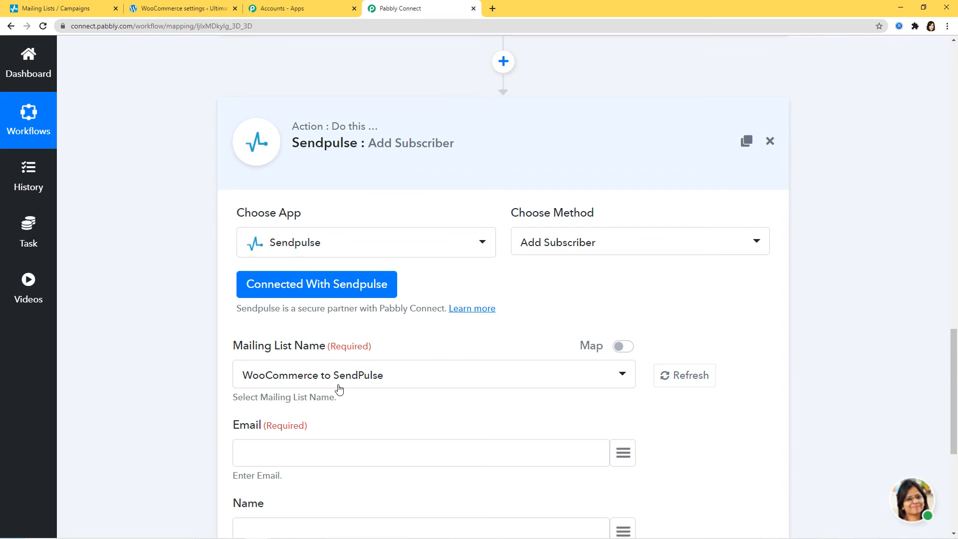
Step: Keep 'WooCommerce to SendPulse' as the mailing list and map the trigger's email into Email
{"action": "left_click", "coordinate": [392, 381]}
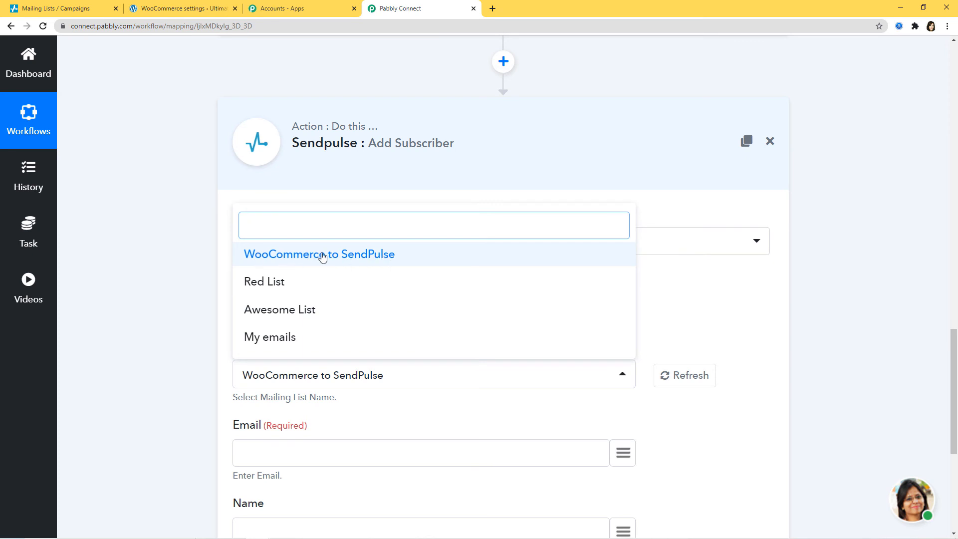
{"action": "left_click", "coordinate": [355, 259]}
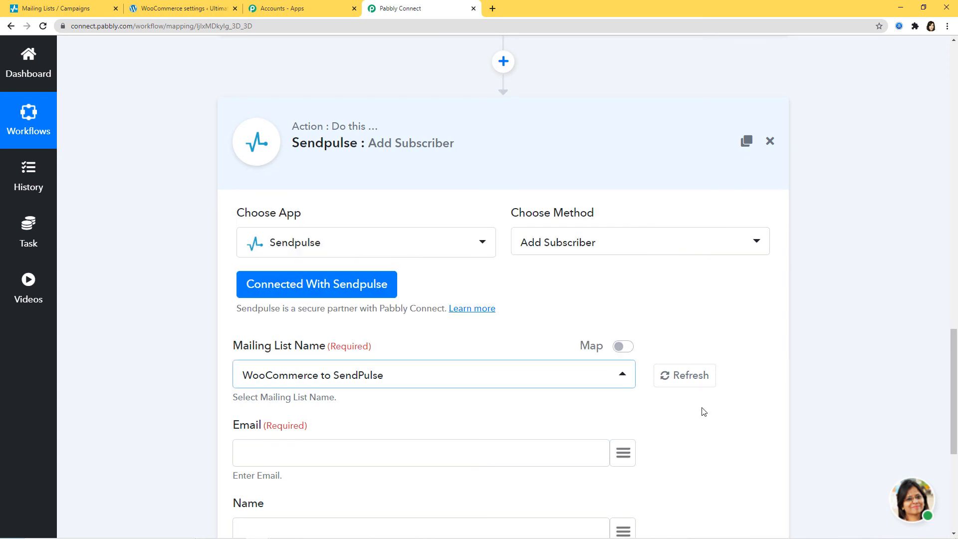
{"action": "scroll", "coordinate": [699, 411], "scroll_direction": "down", "scroll_amount": 3}
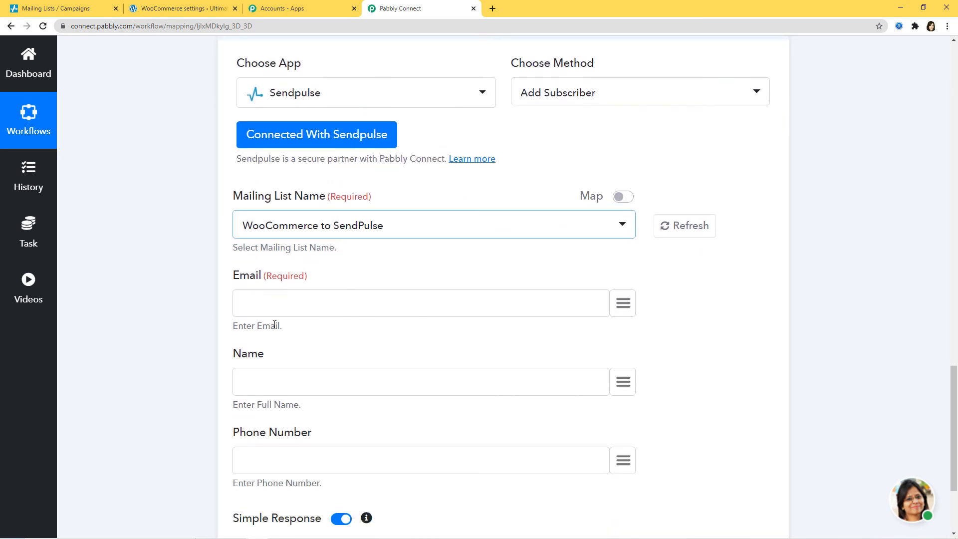
{"action": "left_click", "coordinate": [625, 302]}
{"action": "type", "text": "em"}
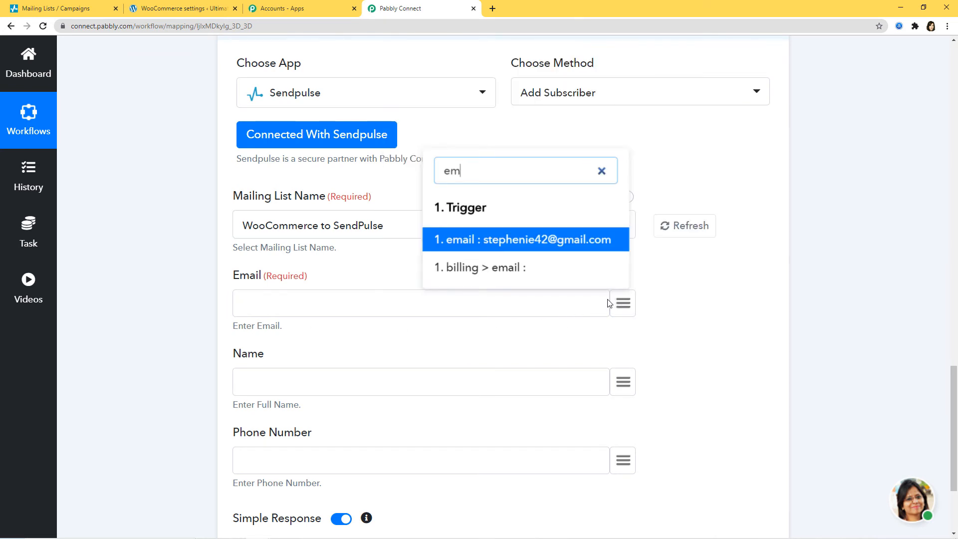
{"action": "left_click", "coordinate": [593, 243]}
Step: Map the trigger's first_name followed by last_name into the Name field
{"action": "left_click", "coordinate": [624, 383]}
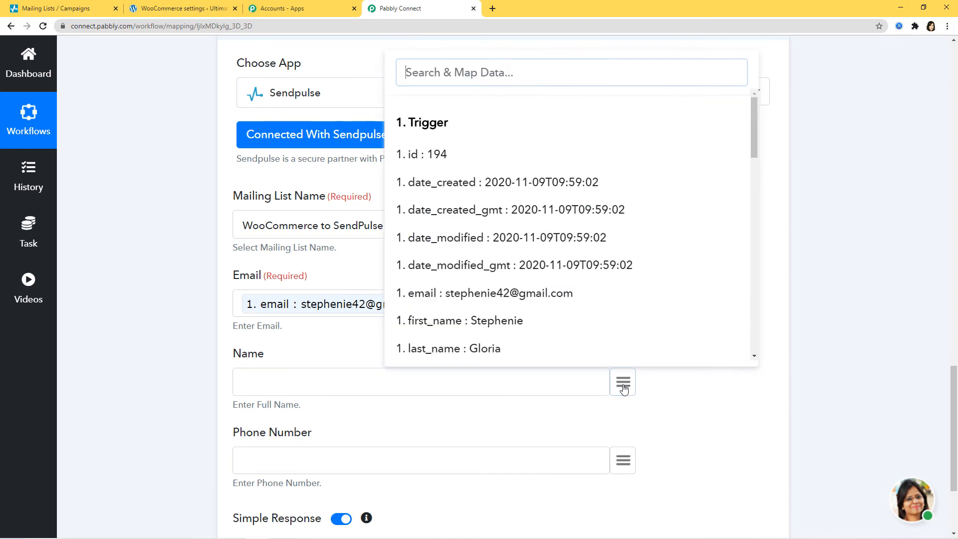
{"action": "type", "text": "nam"}
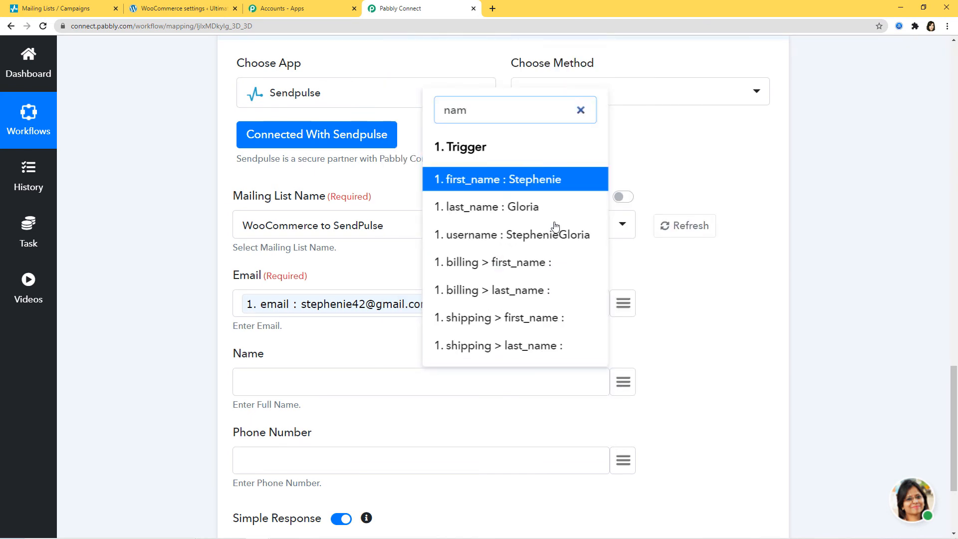
{"action": "left_click", "coordinate": [544, 185]}
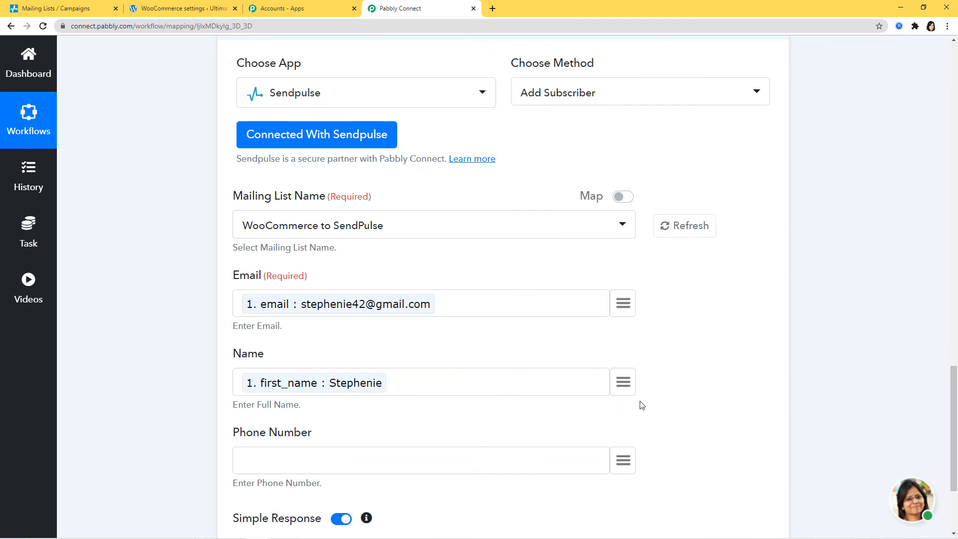
{"action": "left_click", "coordinate": [626, 387]}
{"action": "type", "text": "la"}
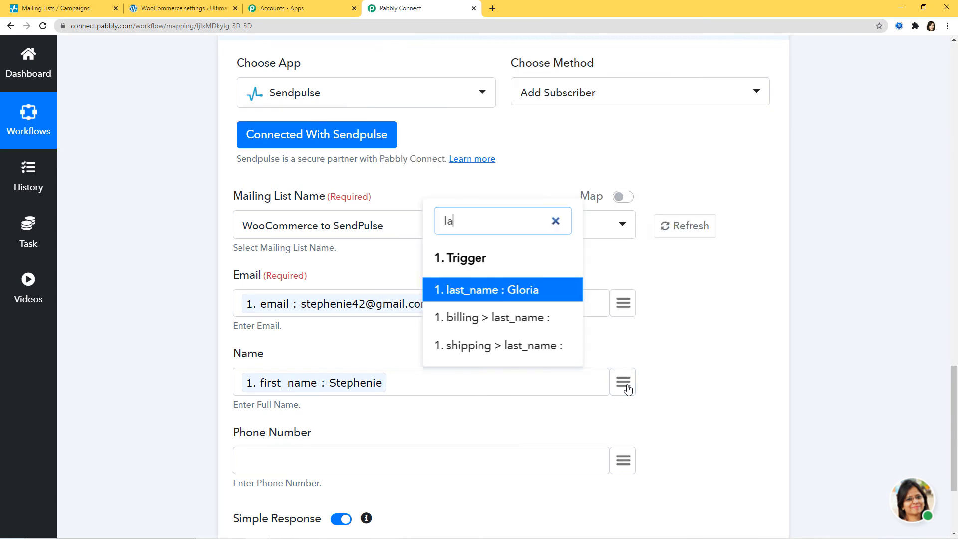
{"action": "left_click", "coordinate": [538, 296]}
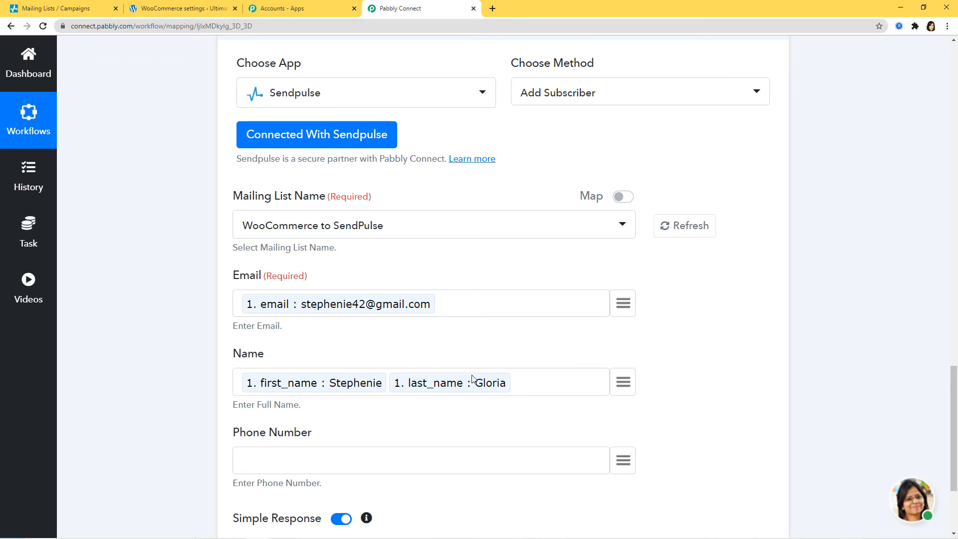
{"action": "scroll", "coordinate": [500, 405], "scroll_direction": "down", "scroll_amount": 2}
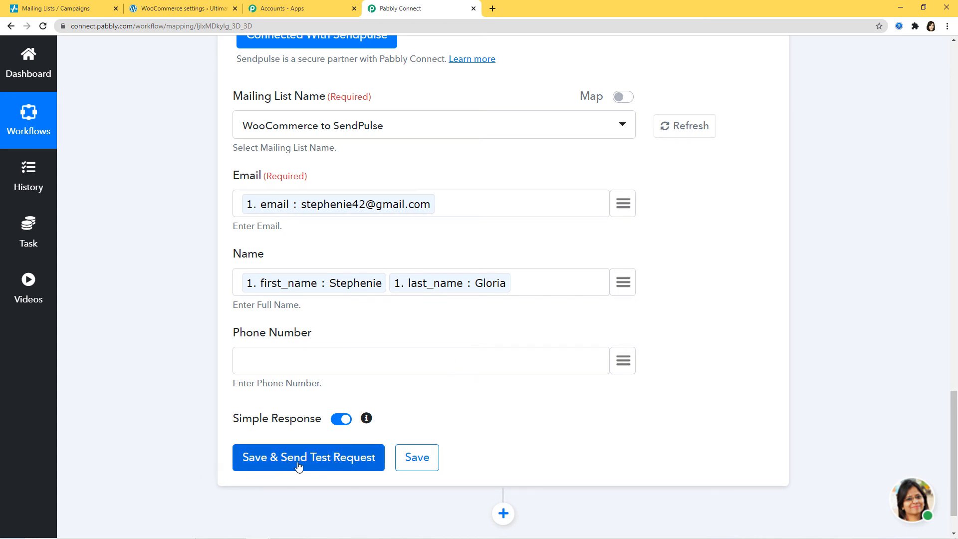
Step: Send a test request for Add Subscriber, getting result 1, then save the action
{"action": "left_click", "coordinate": [320, 463]}
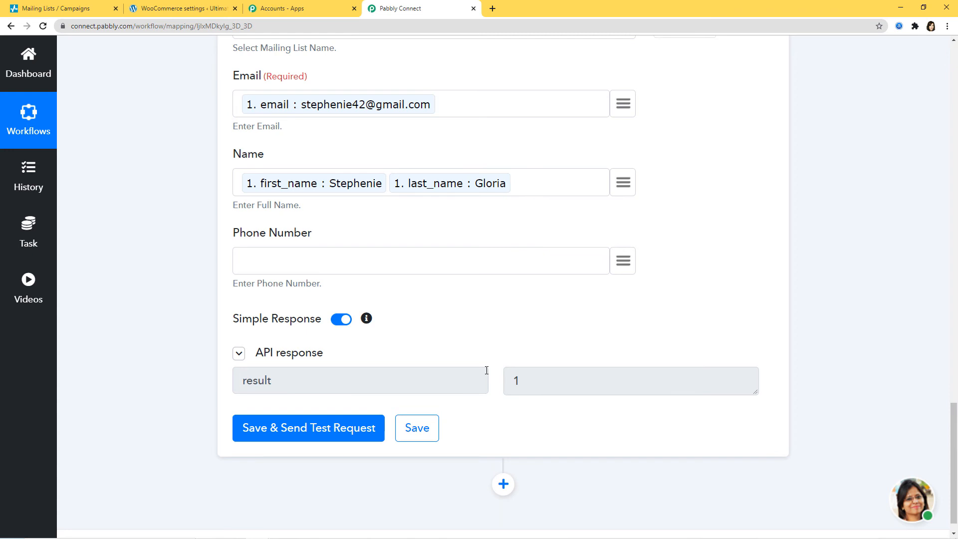
{"action": "left_click", "coordinate": [434, 427]}
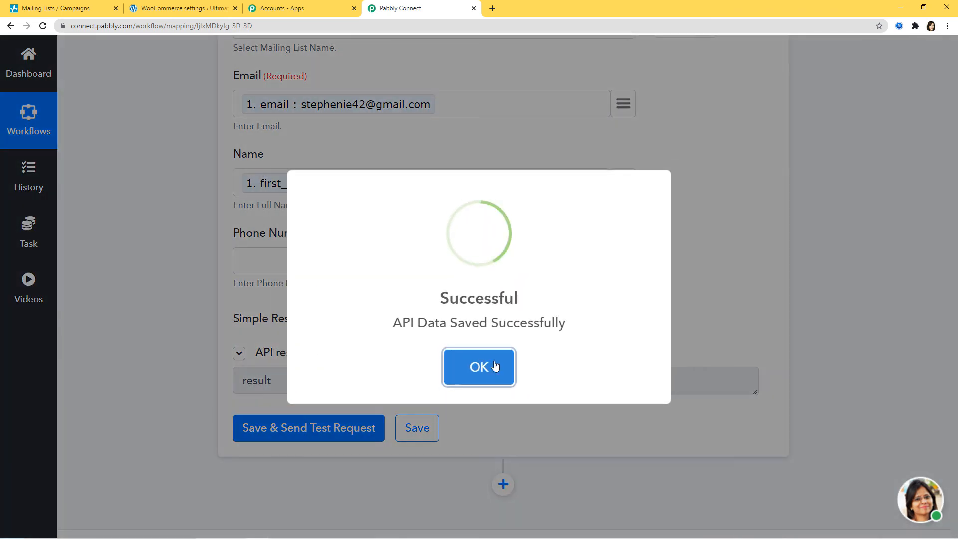
{"action": "left_click", "coordinate": [493, 364]}
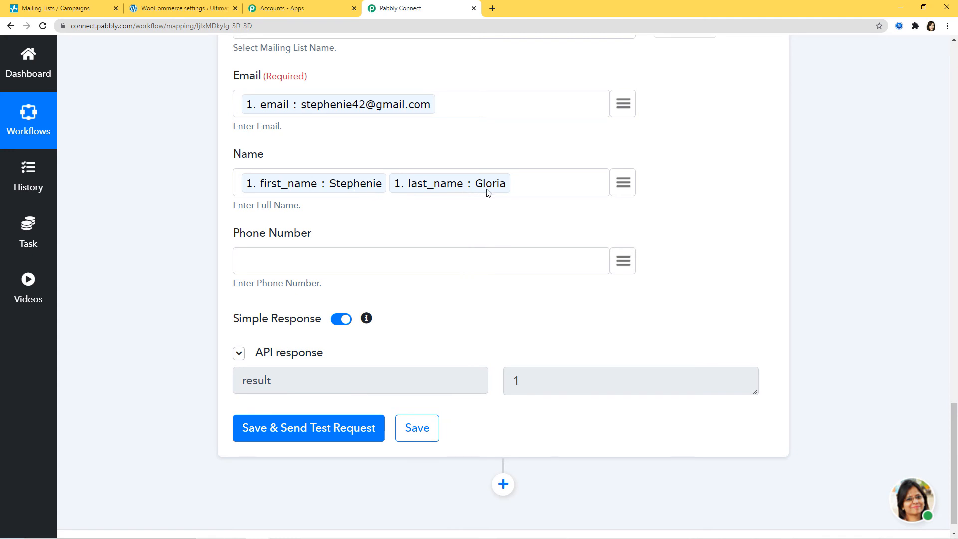
Step: Open the 'WooCommerce to SendPulse' list in SendPulse and confirm it holds one new contact
{"action": "left_click", "coordinate": [66, 8]}
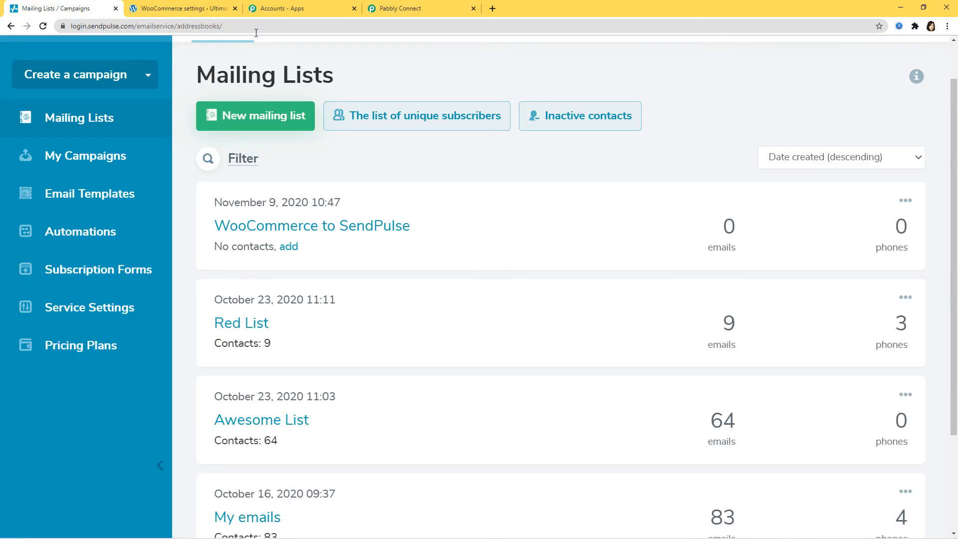
{"action": "left_click", "coordinate": [317, 223]}
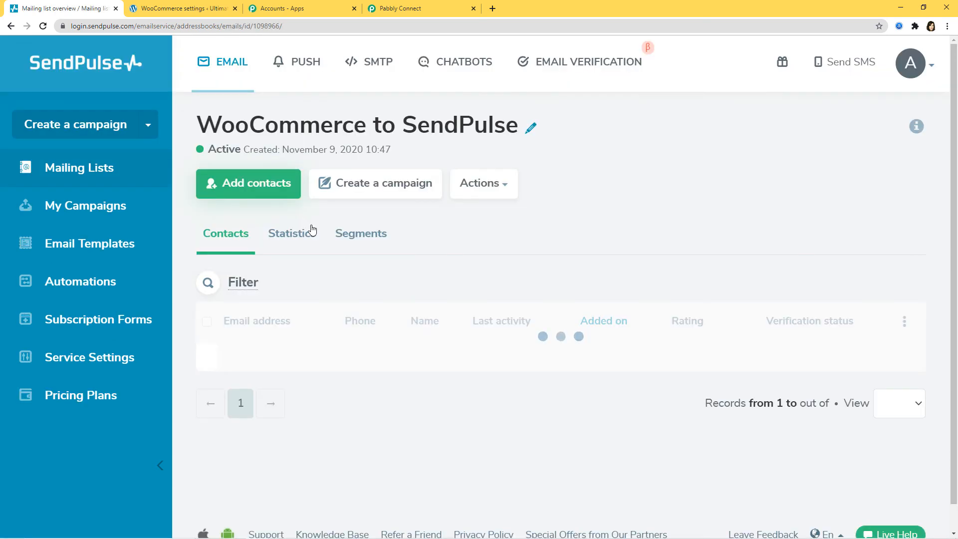
{"action": "scroll", "coordinate": [612, 266], "scroll_direction": "down", "scroll_amount": 1}
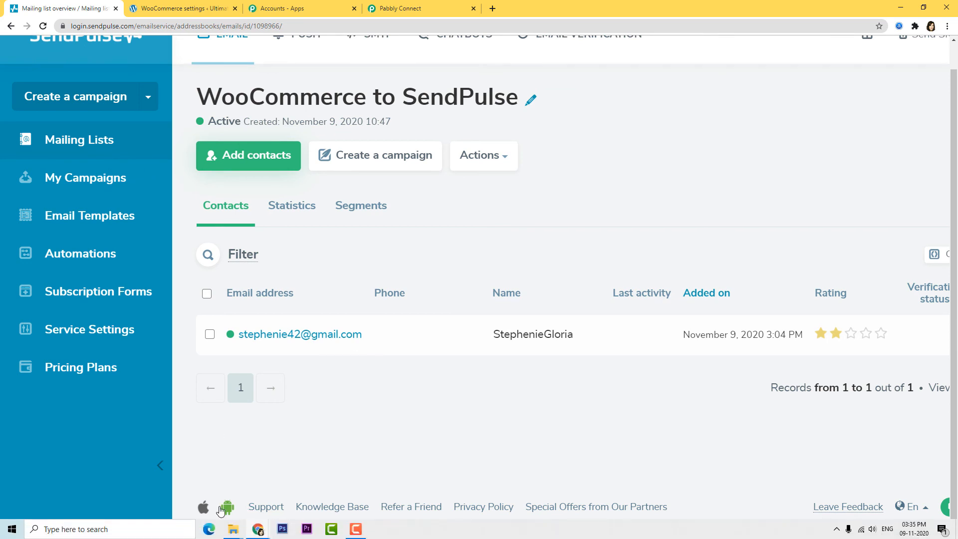
Step: Bring the WordPress site's blank registration form back into view
{"action": "mouse_move", "coordinate": [248, 527]}
{"action": "left_click", "coordinate": [344, 464]}
{"action": "scroll", "coordinate": [713, 293], "scroll_direction": "down", "scroll_amount": 2}
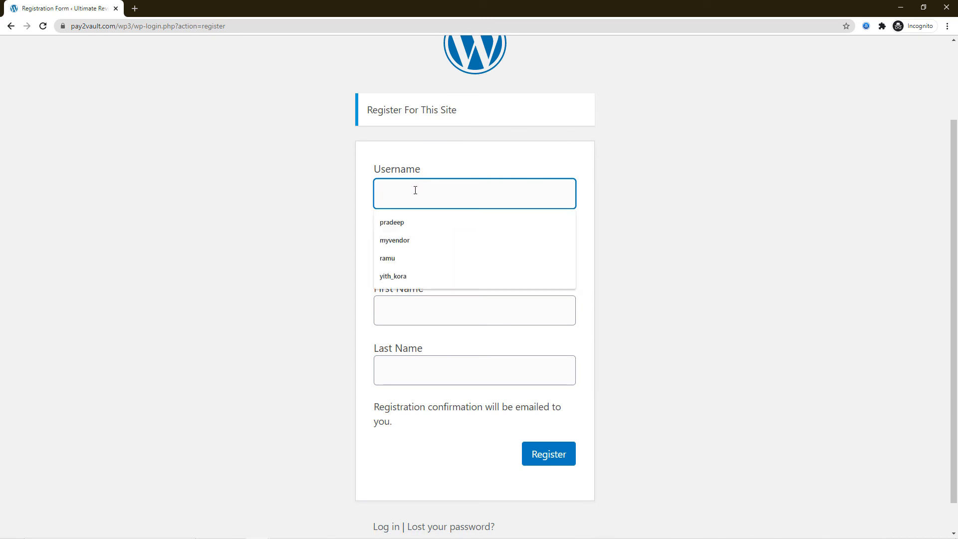
Step: Register a new WordPress user, entering a username, the user's email, first name and last name
{"action": "type", "text": "Harry"}
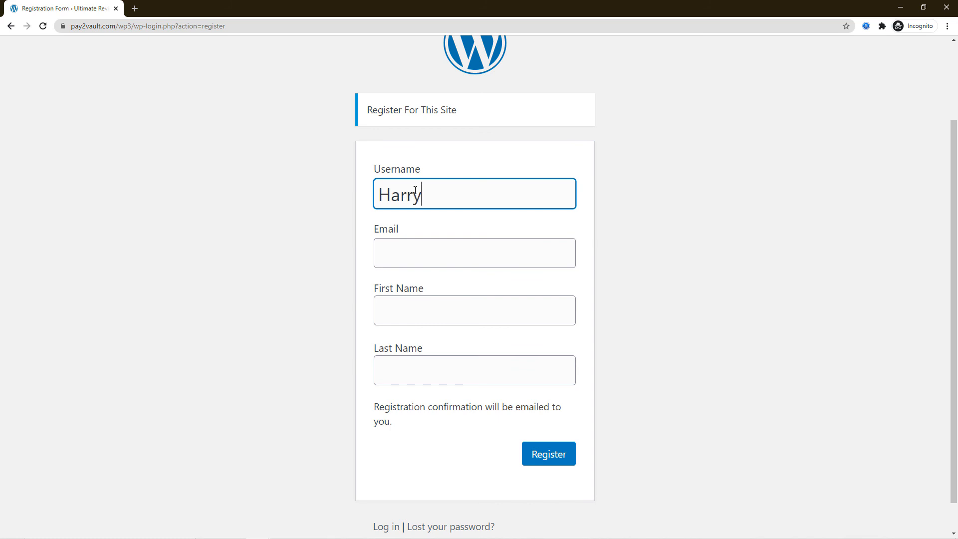
{"action": "type", "text": "010"}
{"action": "left_click", "coordinate": [410, 250]}
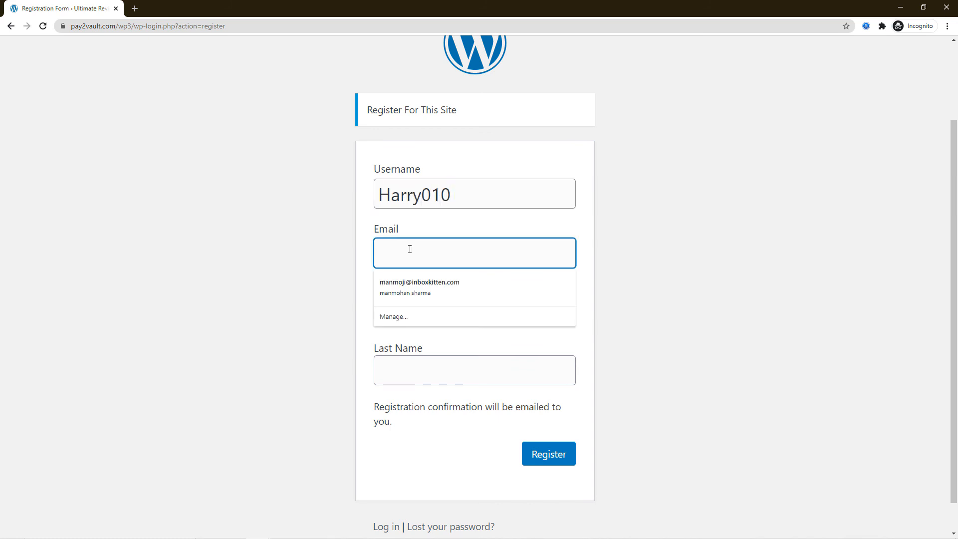
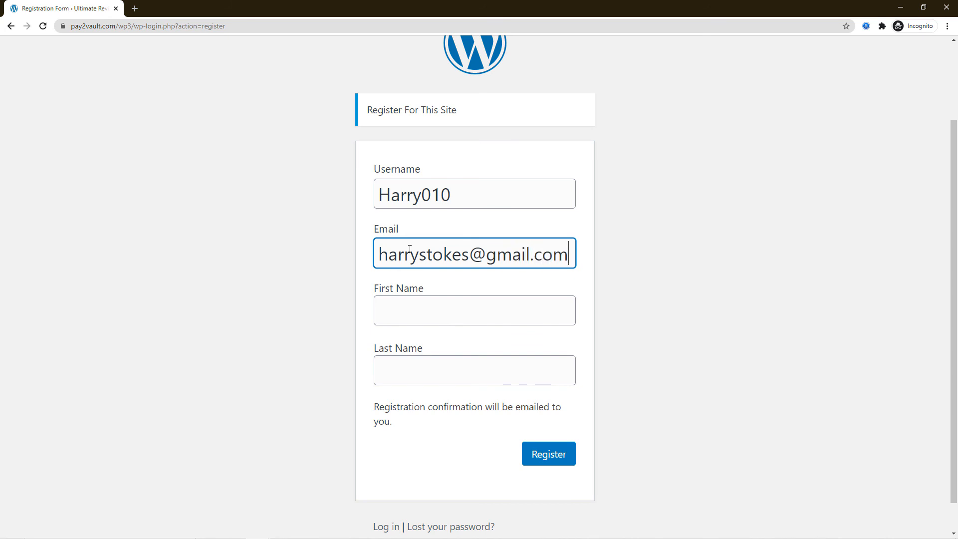
{"action": "left_click", "coordinate": [417, 313]}
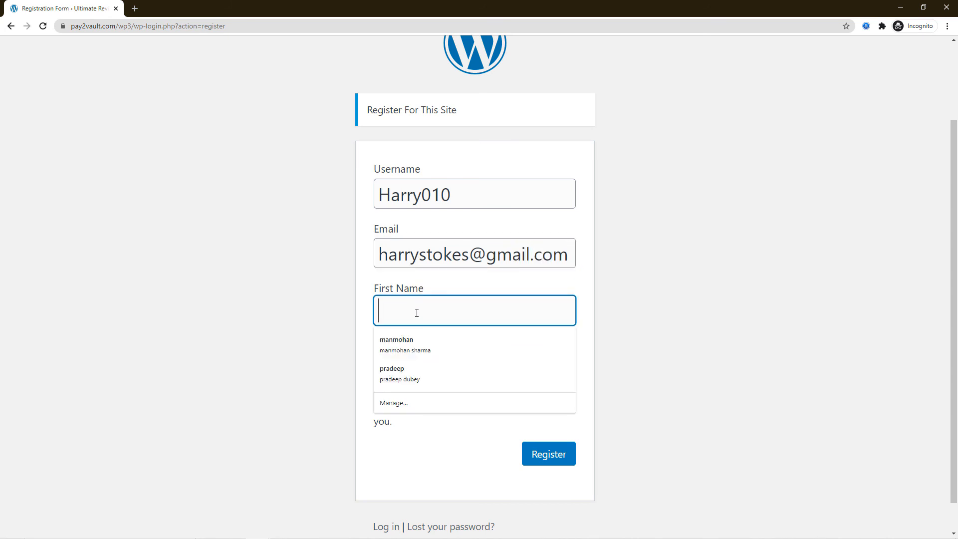
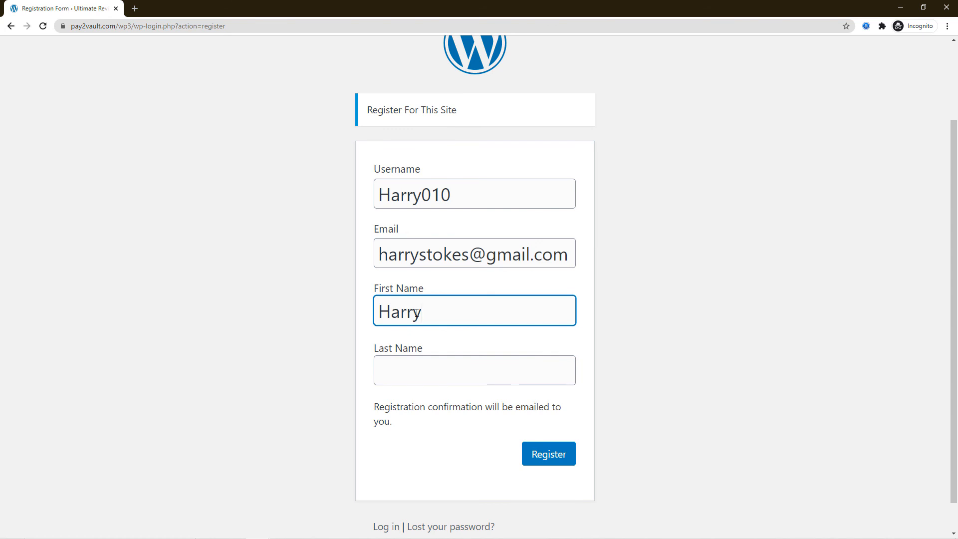
{"action": "left_click", "coordinate": [447, 376]}
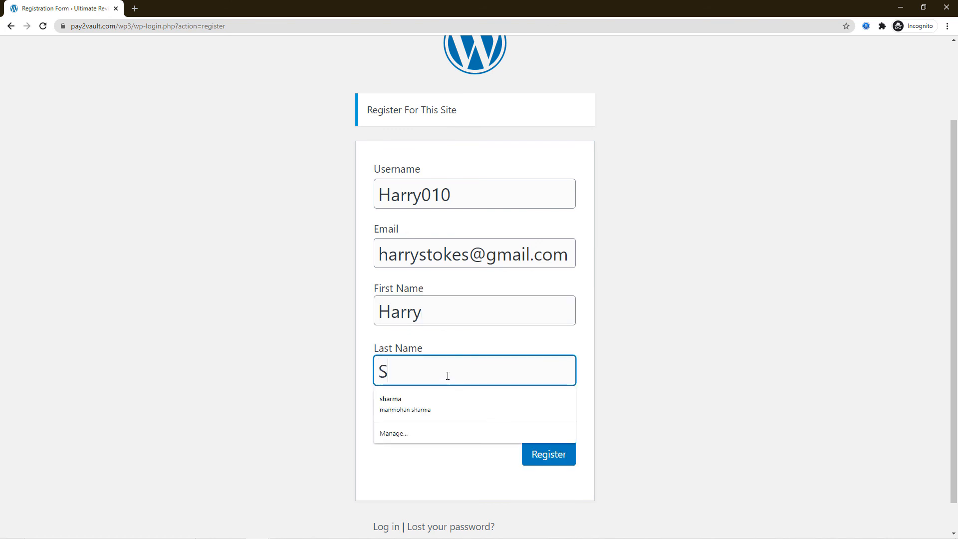
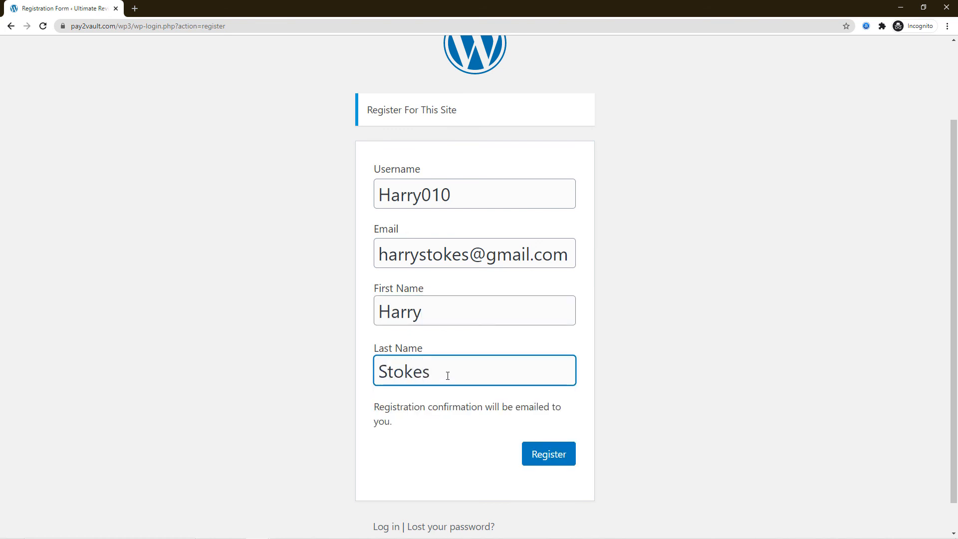
{"action": "left_click", "coordinate": [544, 461]}
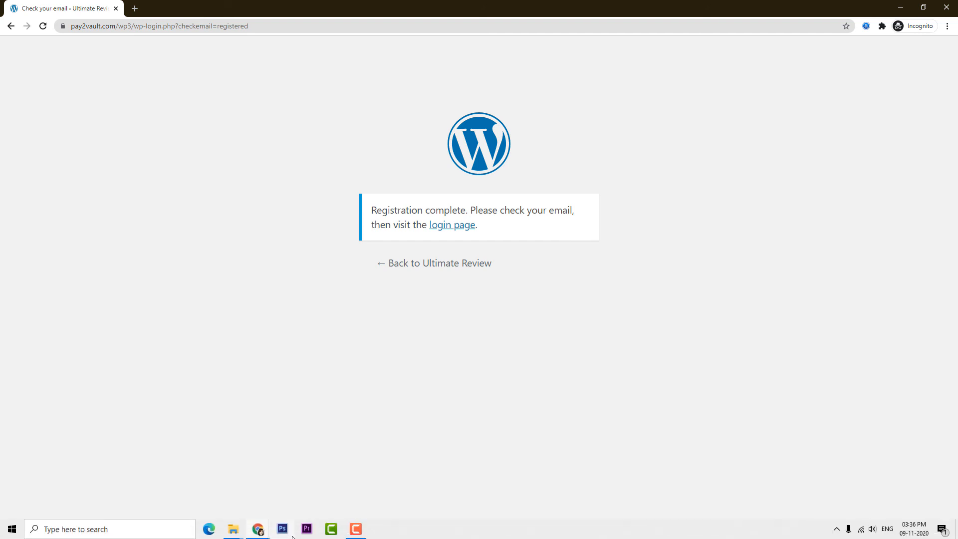
Step: Reload SendPulse's 'WooCommerce to SendPulse' mailing list page to check for the new contact
{"action": "mouse_move", "coordinate": [258, 528]}
{"action": "left_click", "coordinate": [226, 490]}
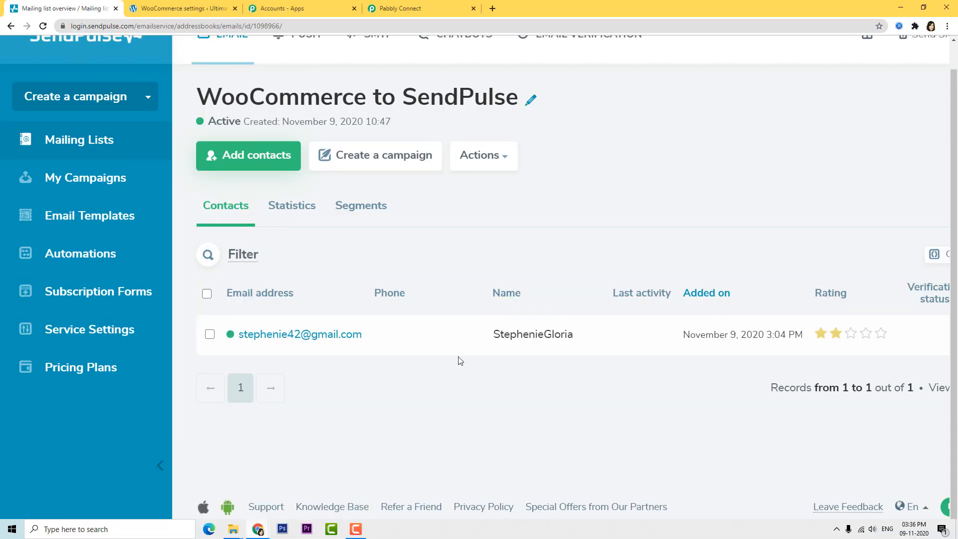
{"action": "left_click", "coordinate": [43, 26]}
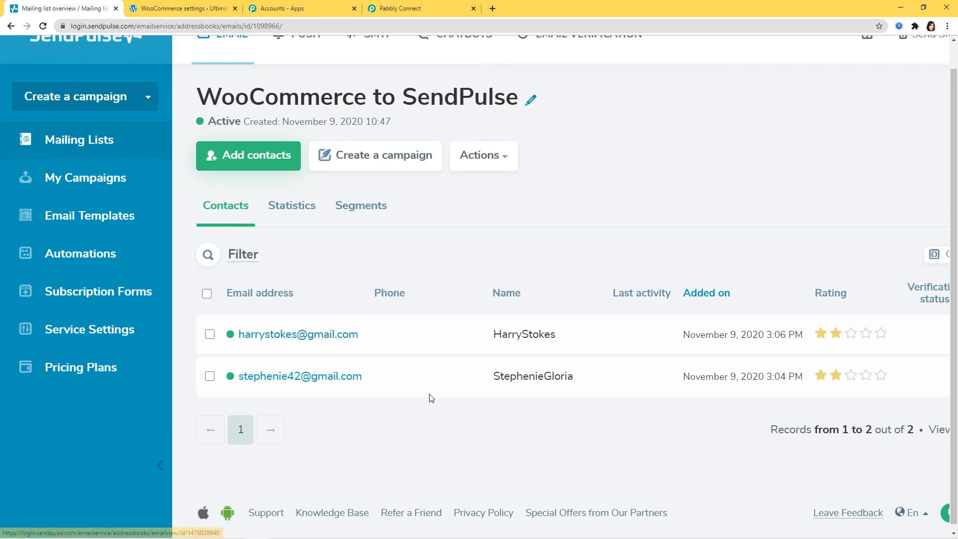
Step: In Pabbly Connect, collapse the Sendpulse action and WooCommerce trigger steps to show the workflow summary
{"action": "left_click", "coordinate": [413, 10]}
{"action": "scroll", "coordinate": [916, 302], "scroll_direction": "up", "scroll_amount": 9}
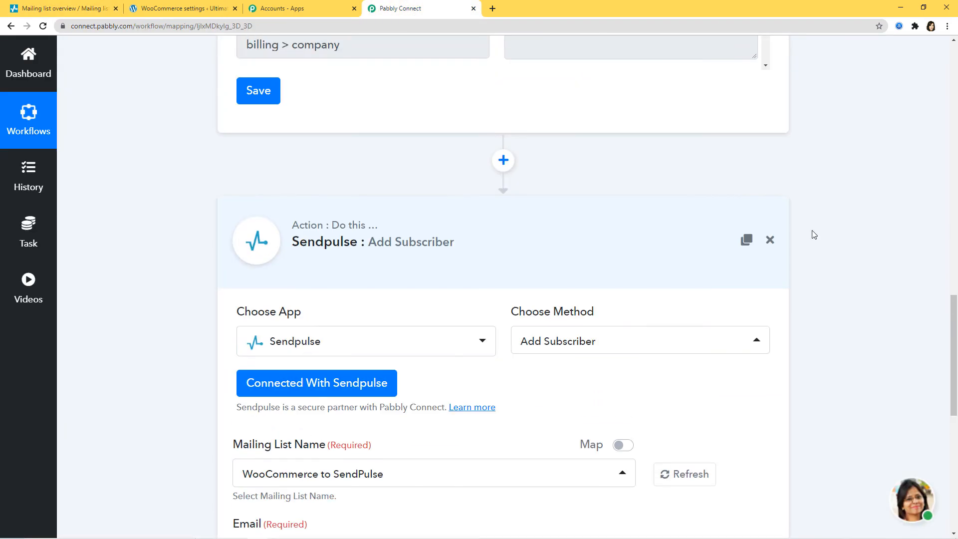
{"action": "left_click", "coordinate": [648, 228]}
{"action": "scroll", "coordinate": [905, 318], "scroll_direction": "up", "scroll_amount": 15}
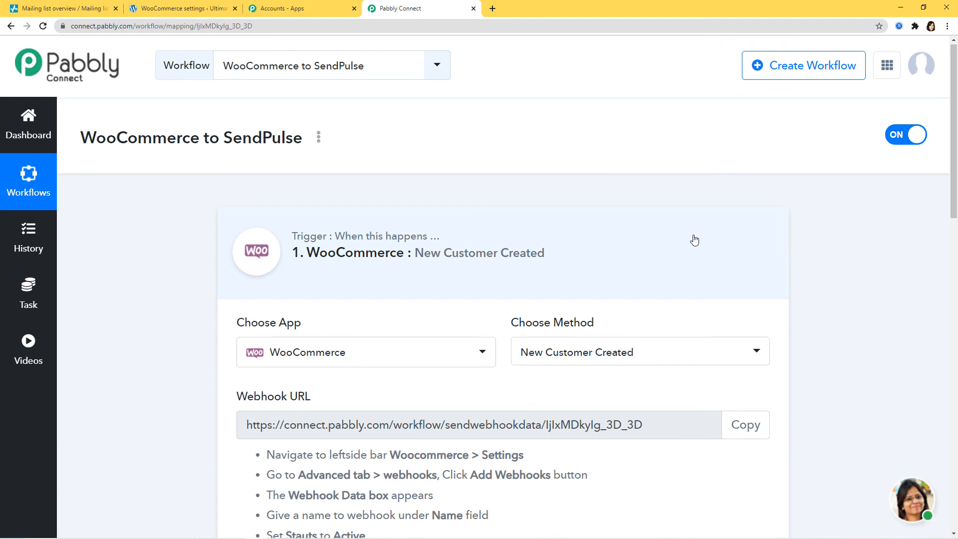
{"action": "left_click", "coordinate": [690, 231]}
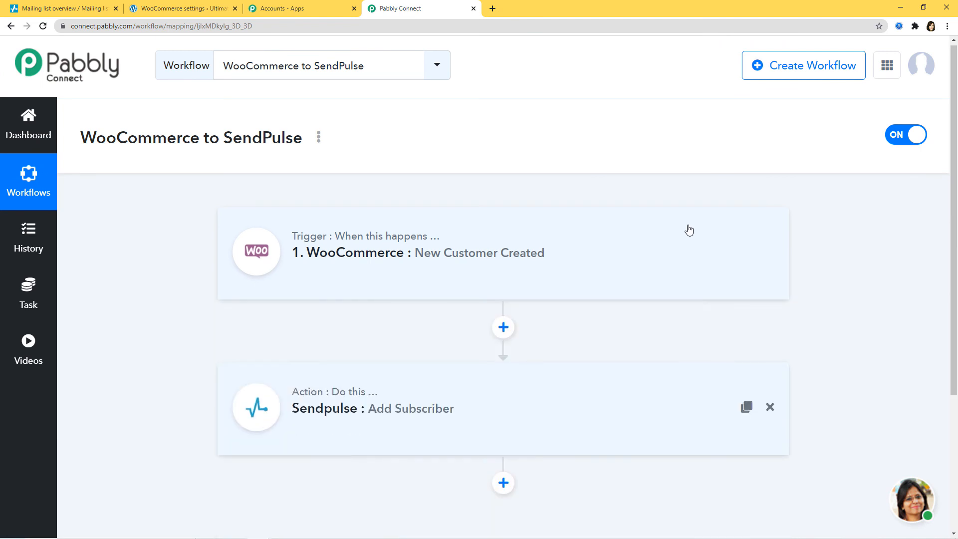